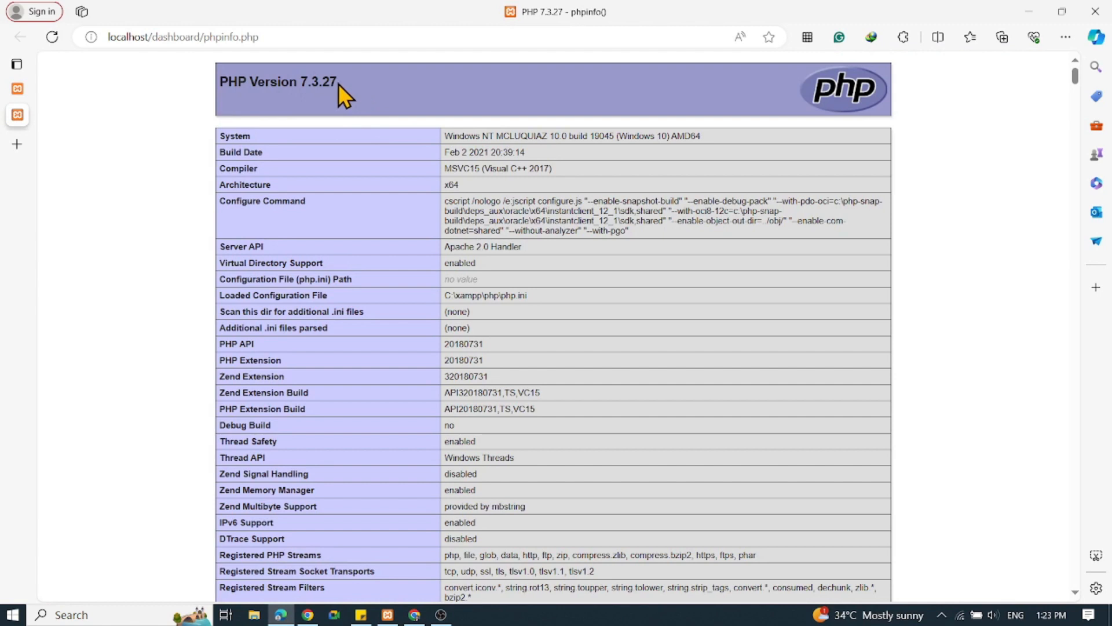
# Switch to the XAMPP Control Panel and stop the Apache and MySQL modules.
pyautogui.moveTo(196, 82); pyautogui.dragTo(200, 88)
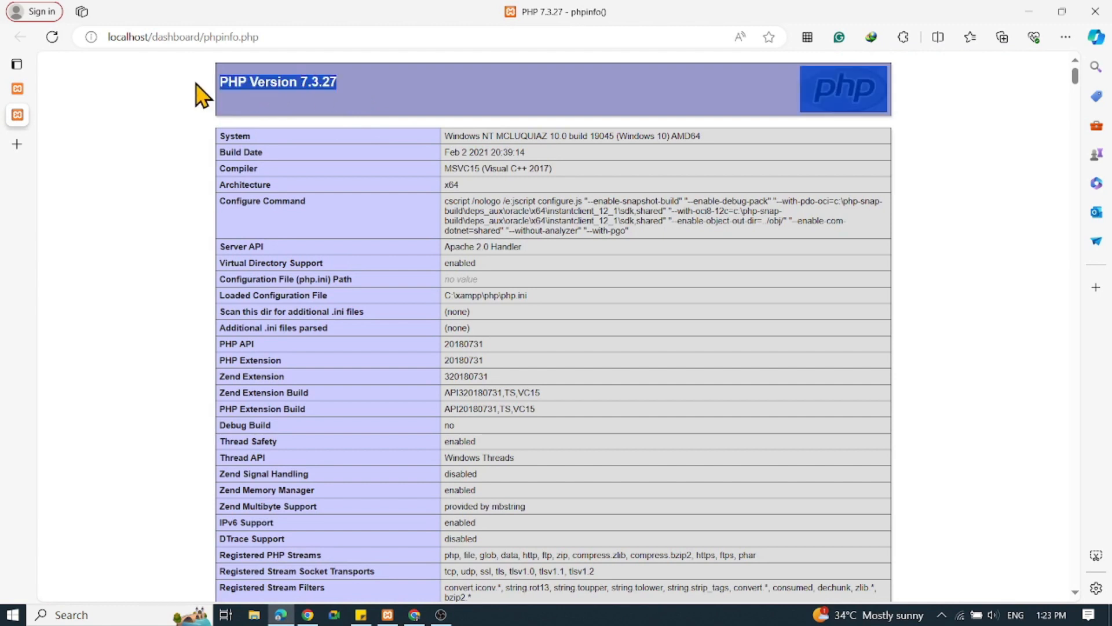
pyautogui.click(366, 110)
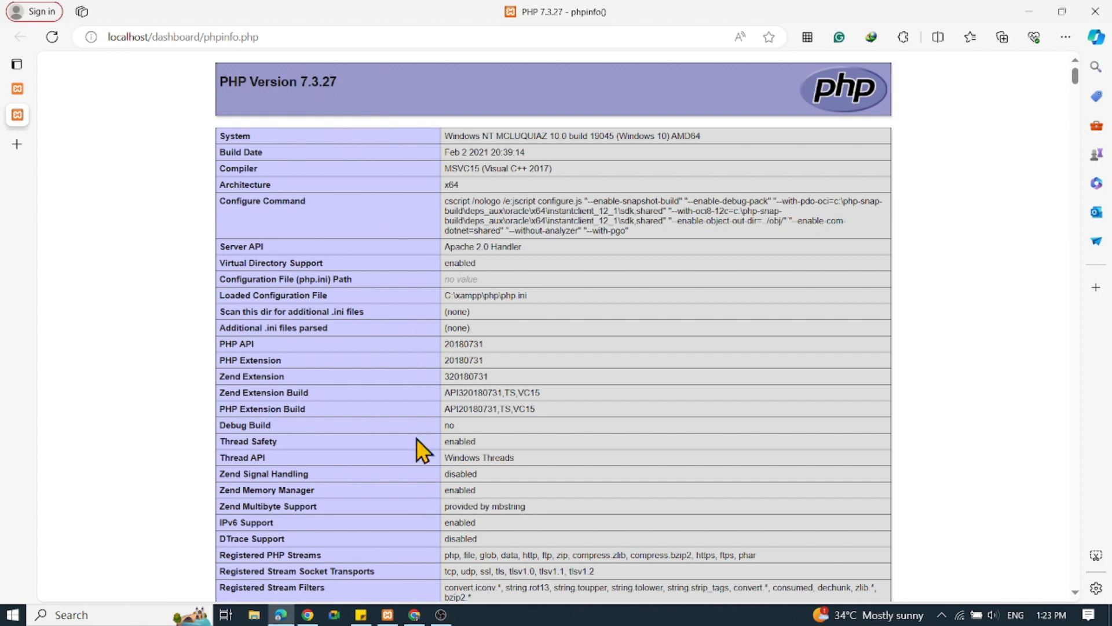
pyautogui.click(389, 615)
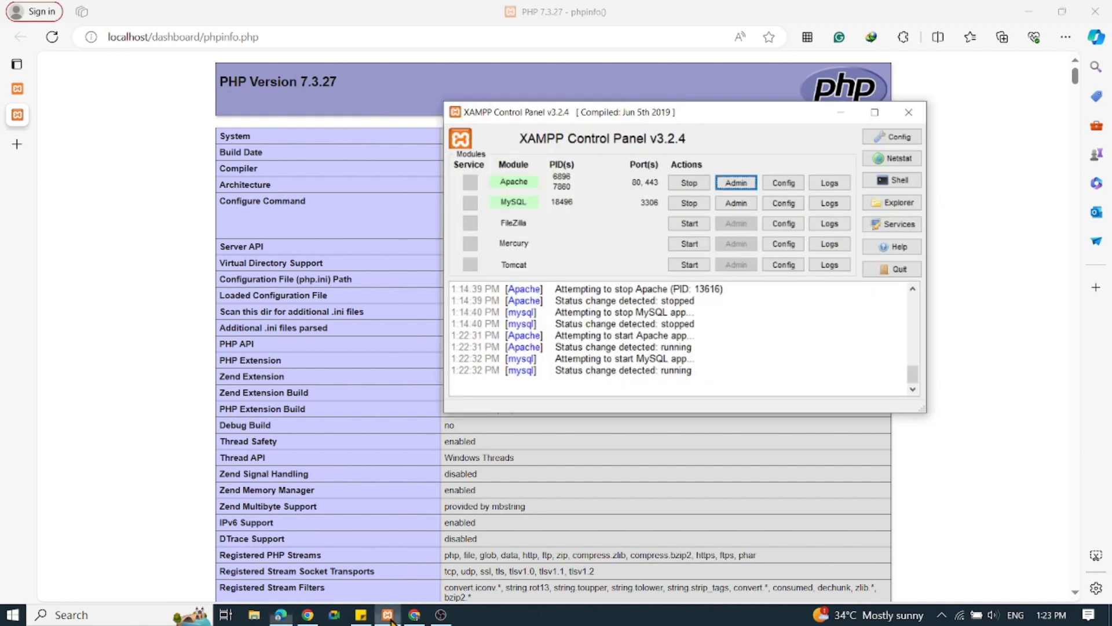
pyautogui.click(692, 184)
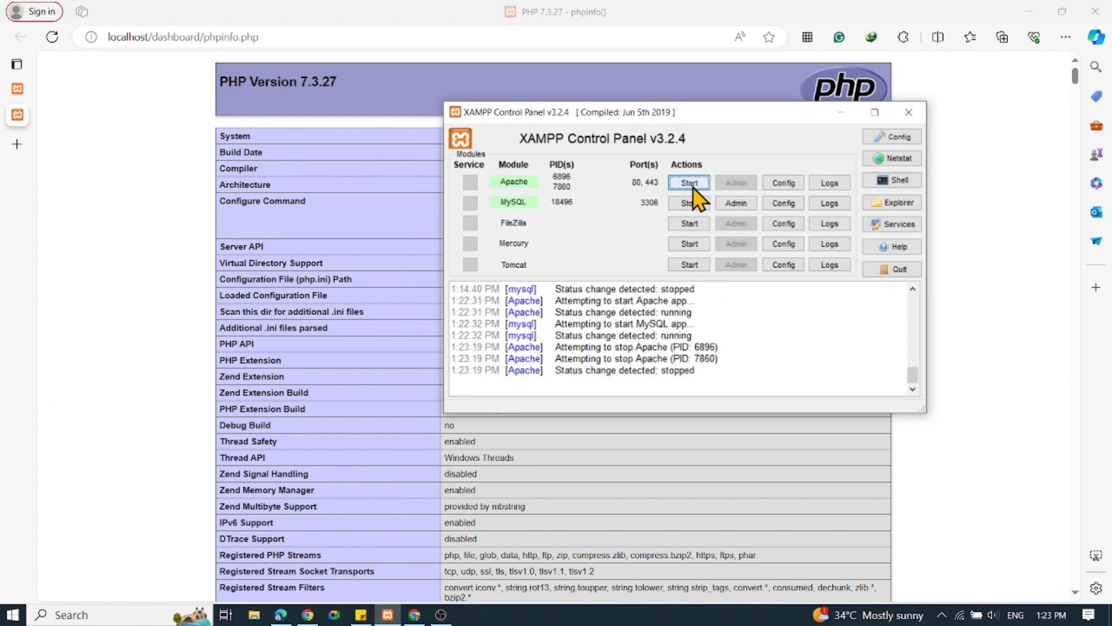
pyautogui.click(692, 204)
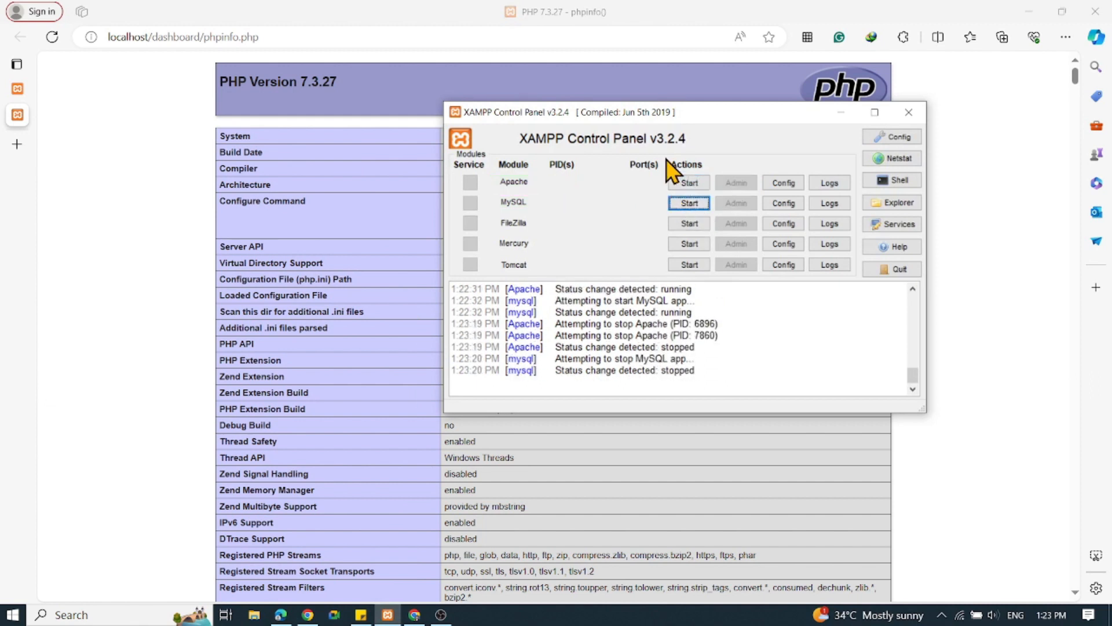
# Open the XAMPP installation folder in File Explorer from the XAMPP Control Panel and move both windows into view.
pyautogui.moveTo(774, 113); pyautogui.dragTo(639, 93)
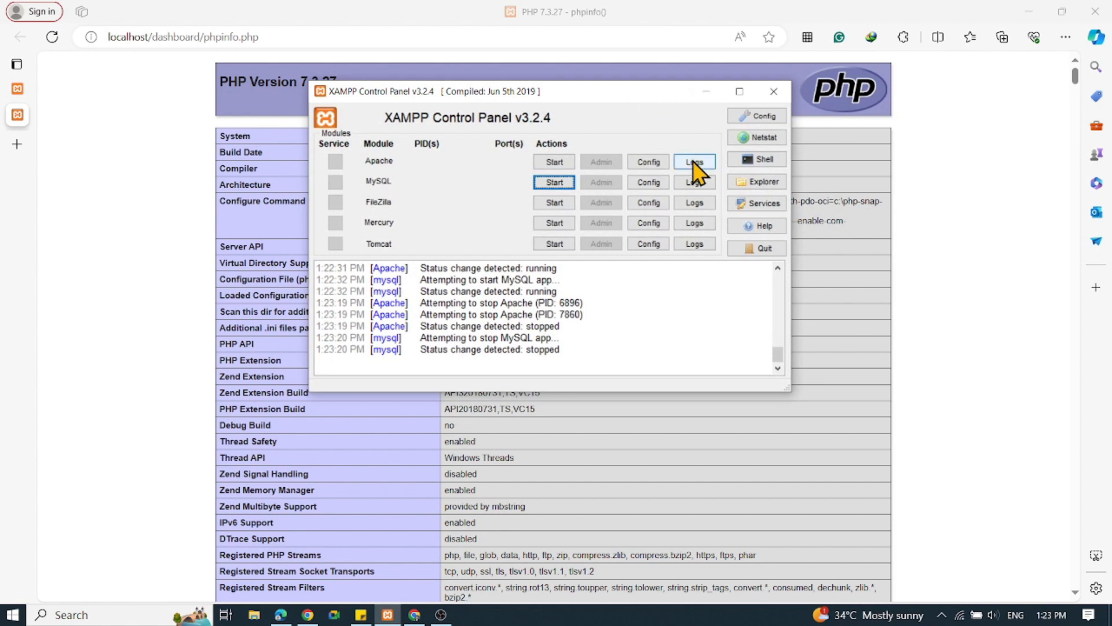
pyautogui.click(765, 186)
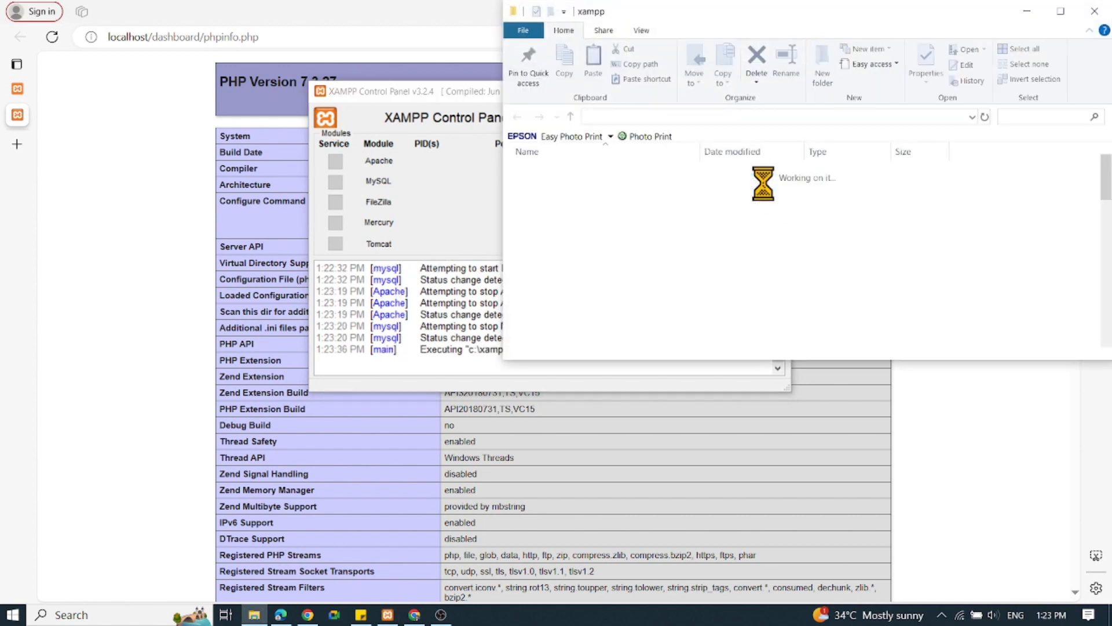
pyautogui.moveTo(785, 20); pyautogui.dragTo(672, 44)
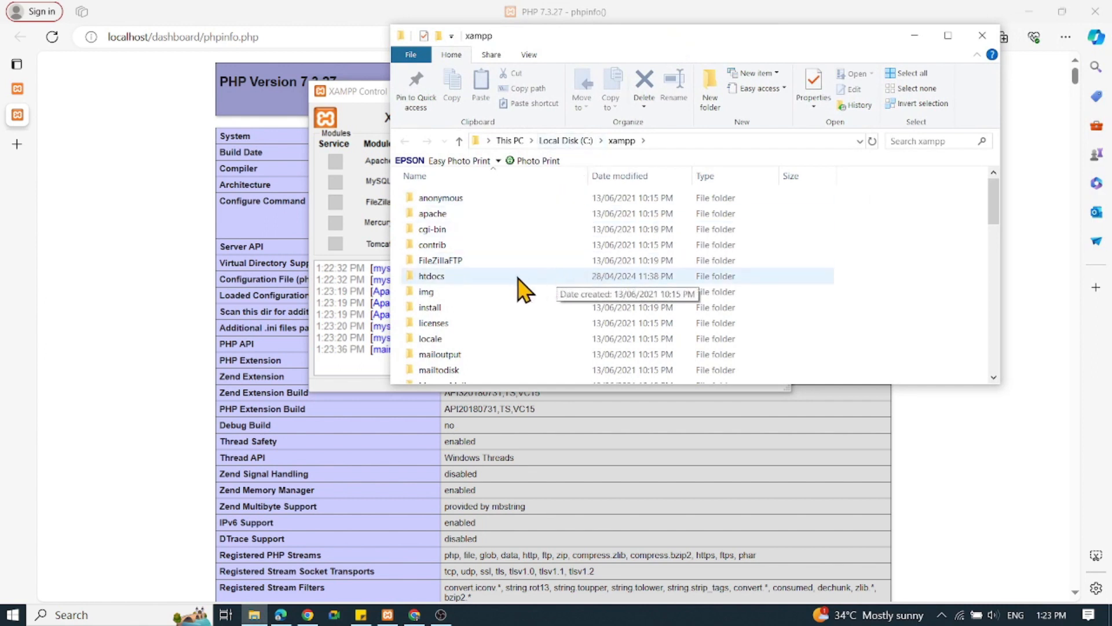
# Rename the apache folder inside the xampp directory as apache_lower_version.
pyautogui.click(447, 218)
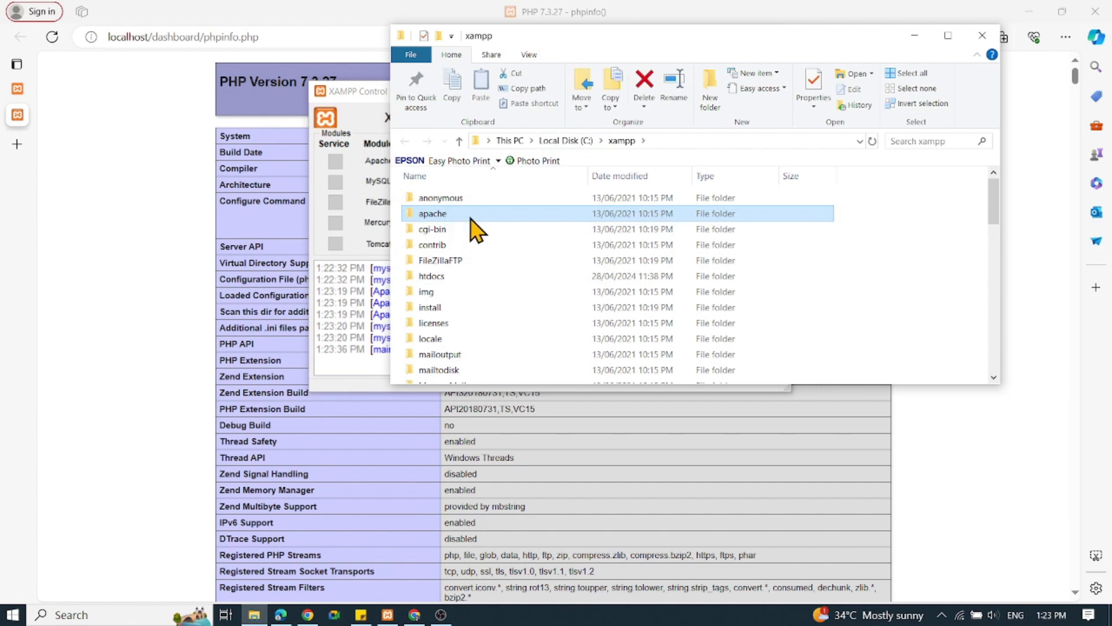
pyautogui.rightClick(470, 220)
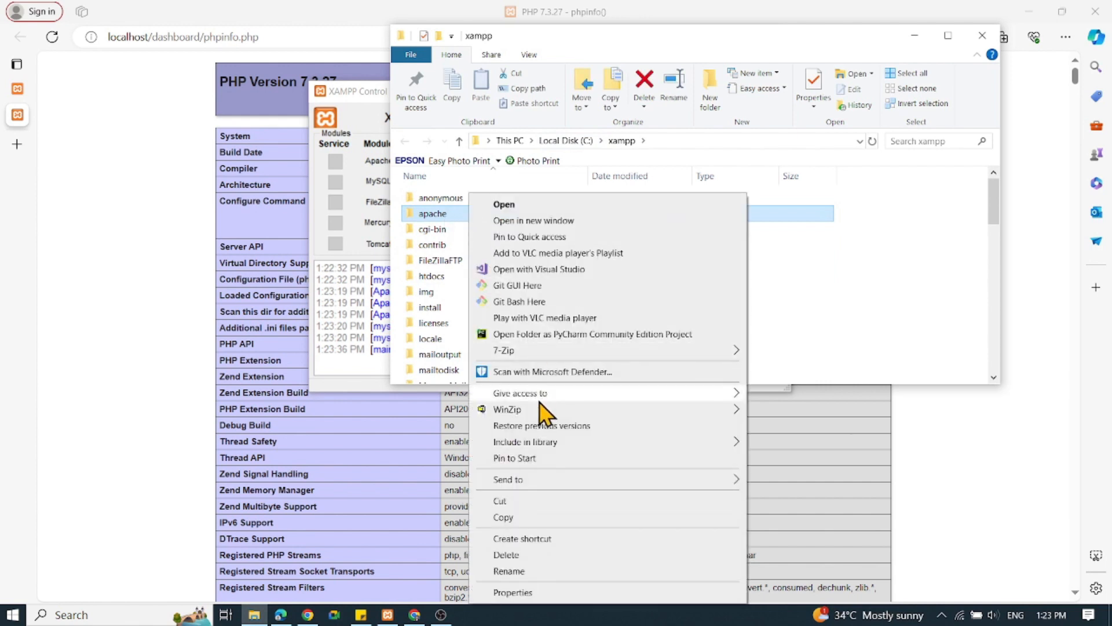
pyautogui.click(518, 572)
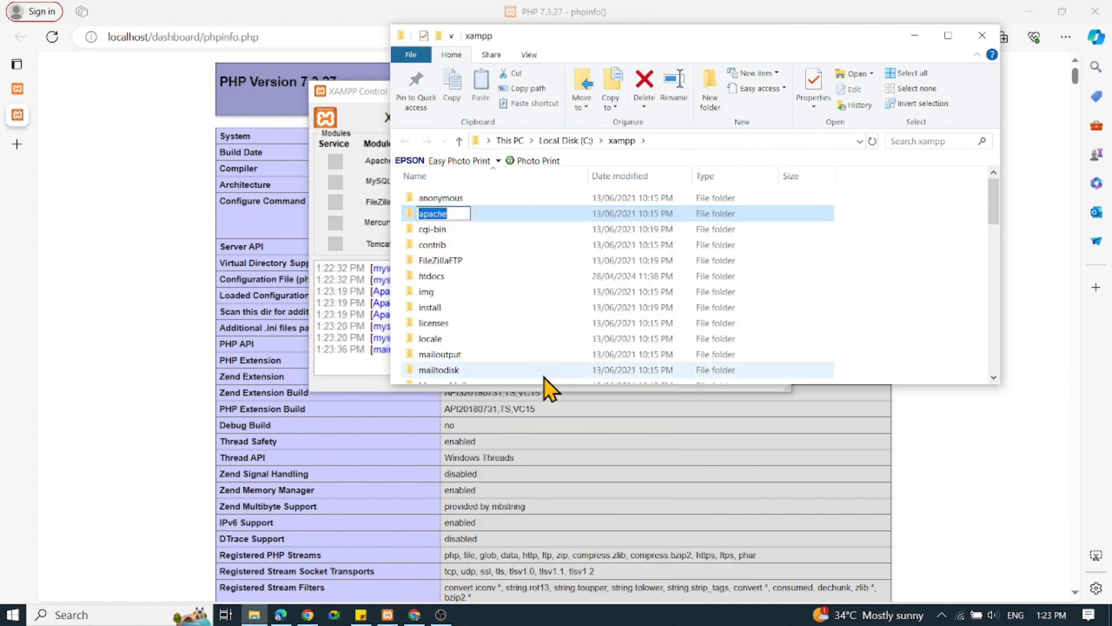
pyautogui.click(458, 211)
pyautogui.rightClick(464, 225)
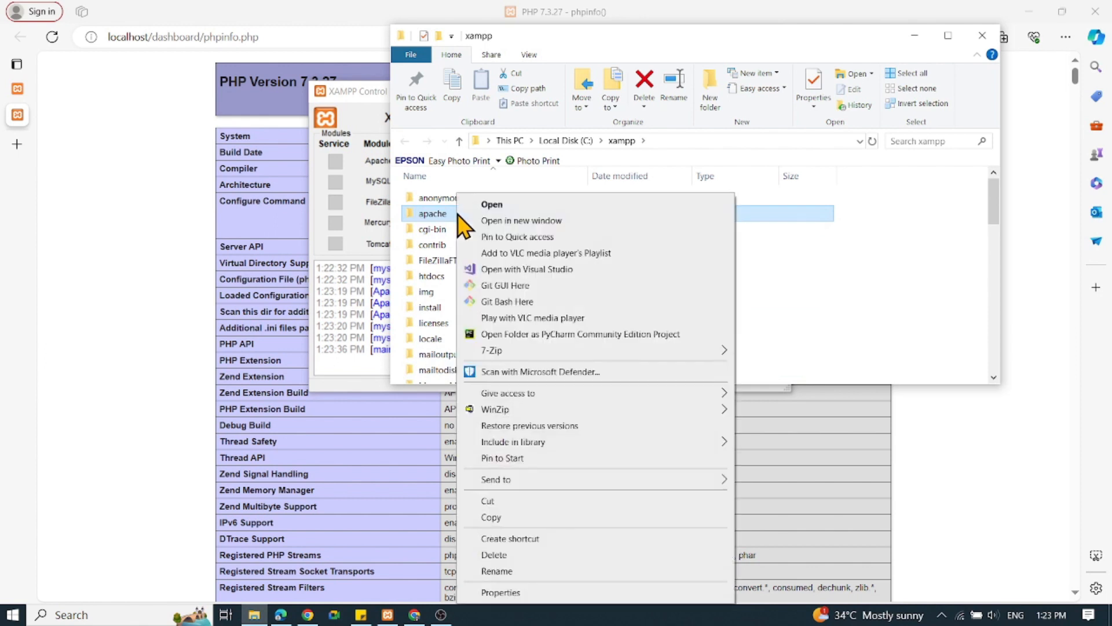
pyautogui.click(504, 573)
pyautogui.click(458, 214)
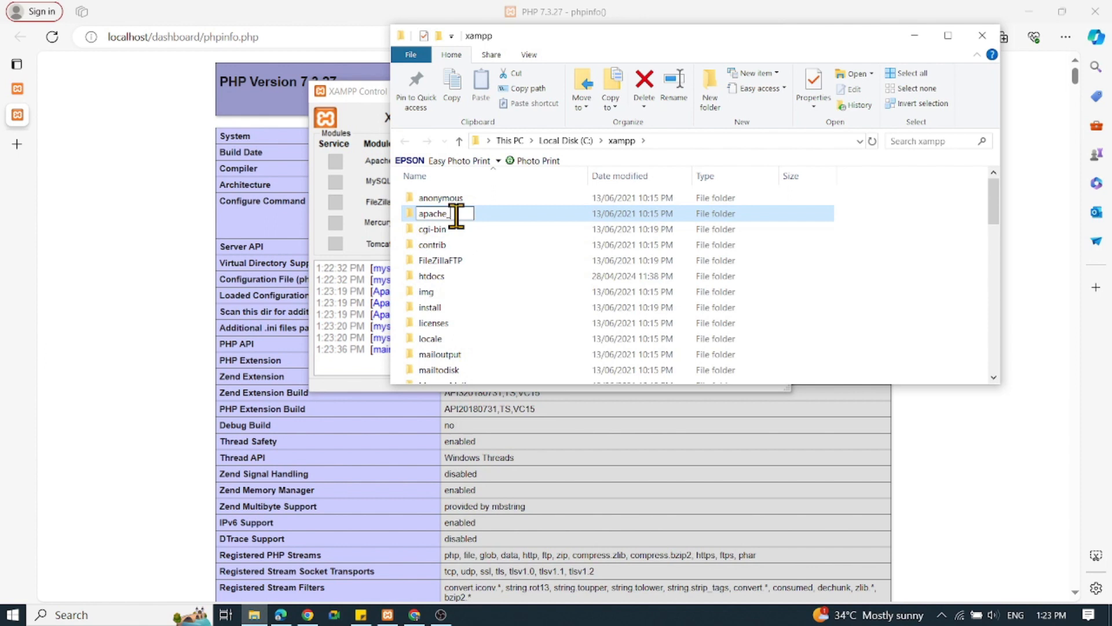
pyautogui.write('_lower_version')
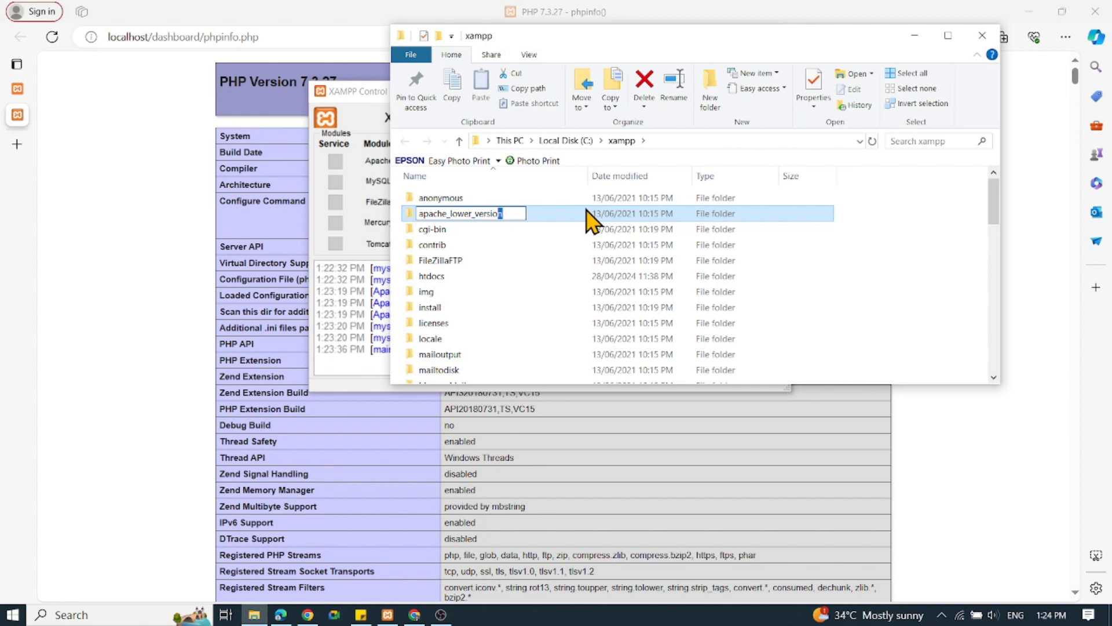
pyautogui.hotkey('shift', 'Left')
pyautogui.hotkey('shift', 'Left')
pyautogui.hotkey('shift', 'Left')
pyautogui.hotkey('shift', 'Left')
pyautogui.hotkey('shift', 'Left')
pyautogui.hotkey('shift', 'Left')
pyautogui.hotkey('shift', 'Left')
pyautogui.hotkey('shift', 'Left')
pyautogui.hotkey('shift', 'Left')
pyautogui.hotkey('shift', 'Left')
pyautogui.hotkey('shift', 'Left')
pyautogui.hotkey('shift', 'Left')
pyautogui.press('Right')
pyautogui.press('Return')
# Rename the php folder inside the xampp directory as php_lower_version.
pyautogui.scroll(-1, 524, 290)
pyautogui.scroll(-2, 524, 299)
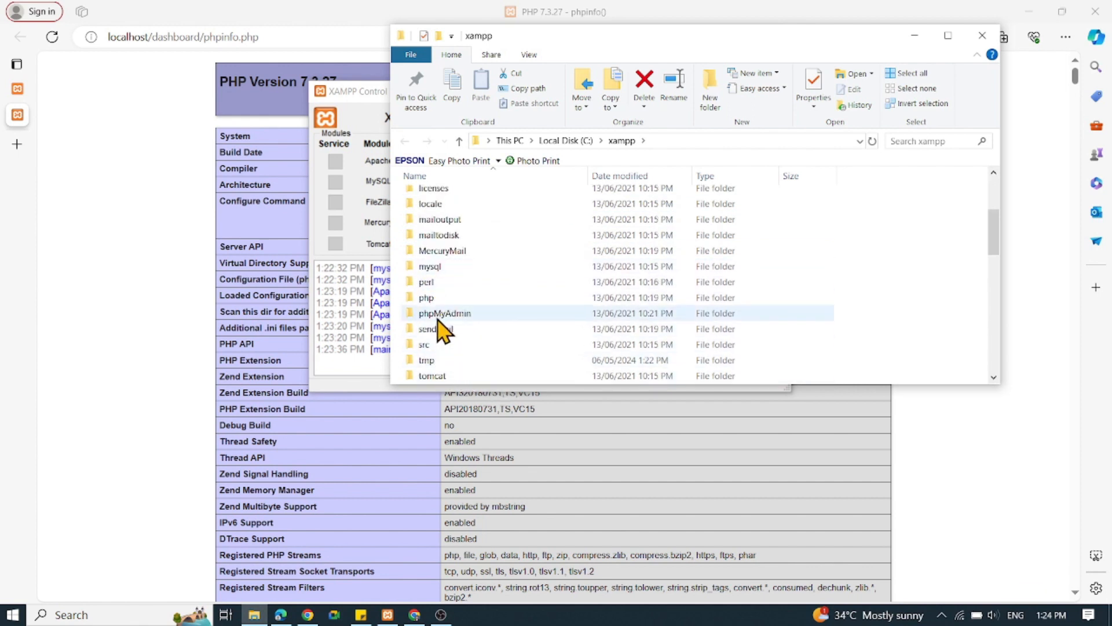
pyautogui.doubleClick(432, 297)
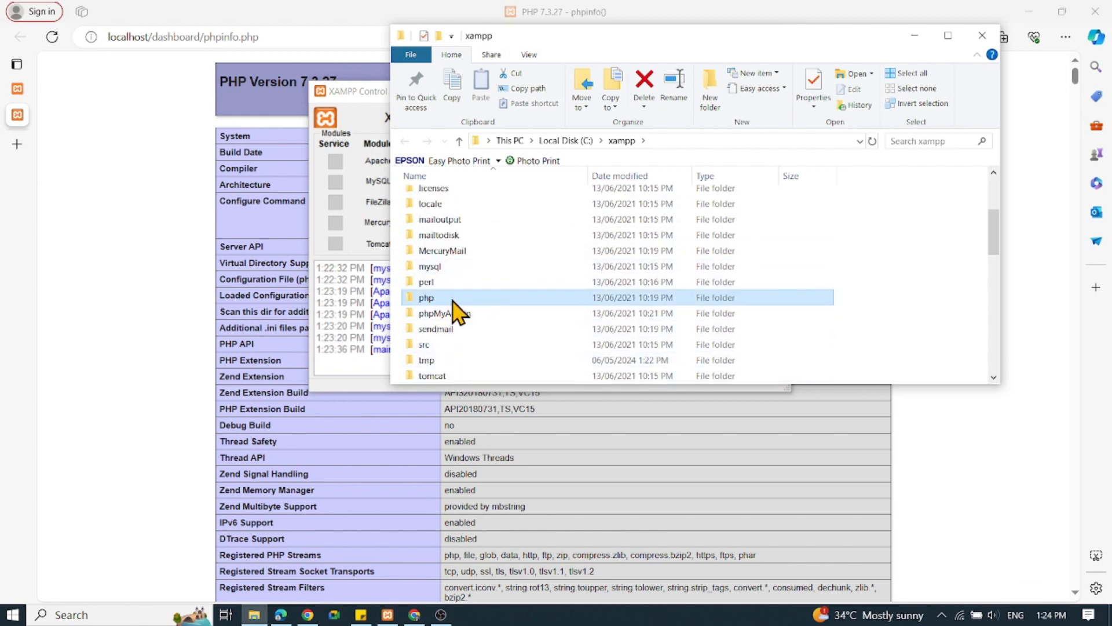
pyautogui.click(504, 572)
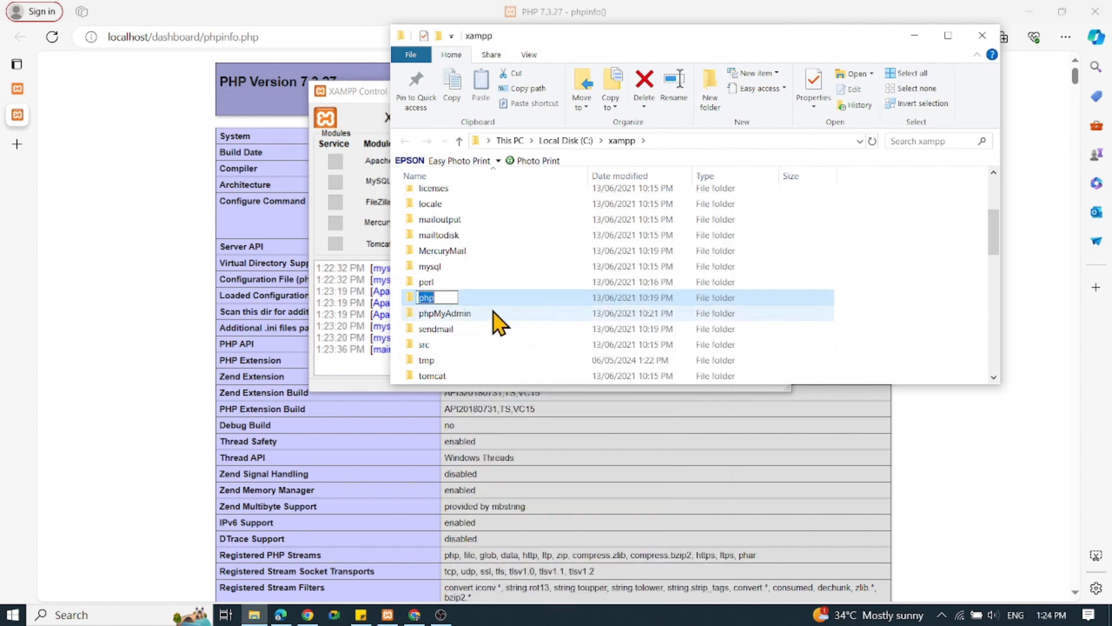
pyautogui.click(446, 298)
pyautogui.write('_lower_version')
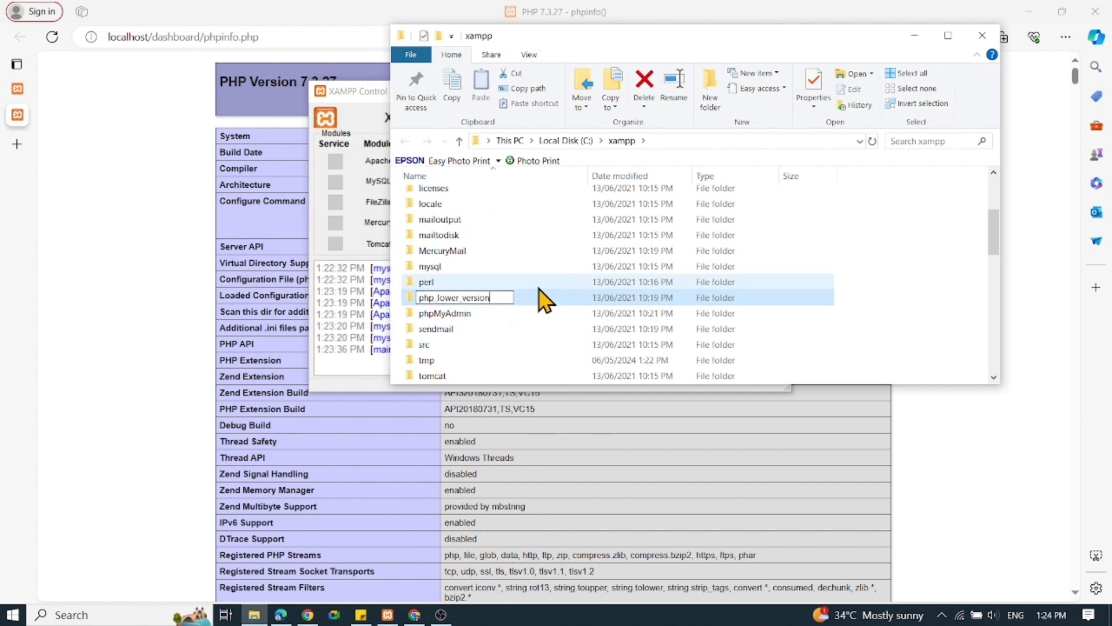
pyautogui.press('Return')
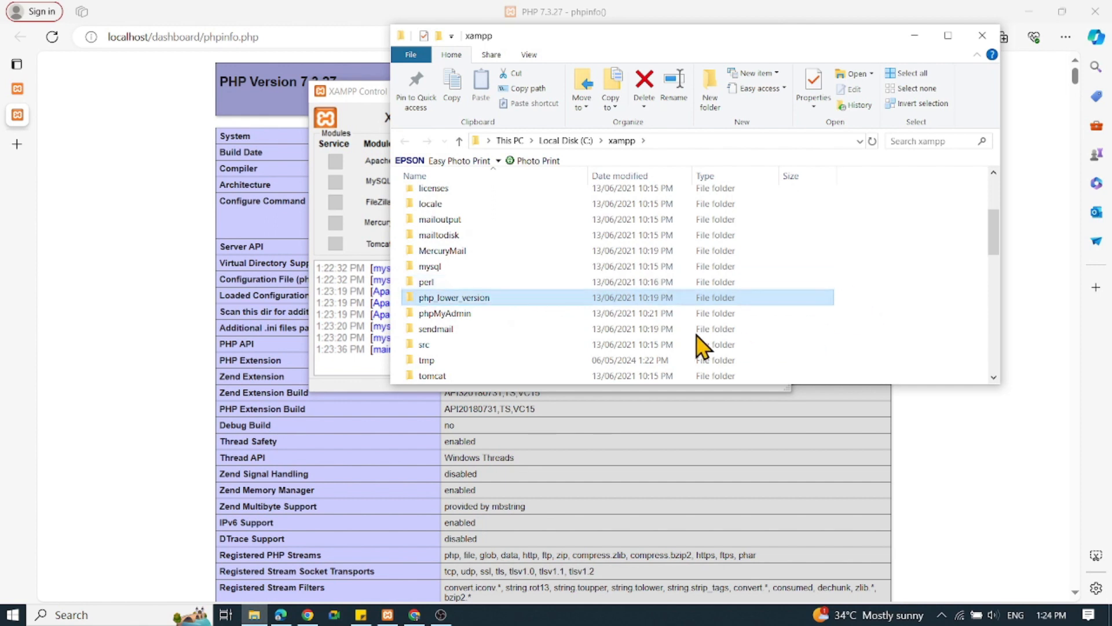
pyautogui.press('Return')
pyautogui.click(404, 142)
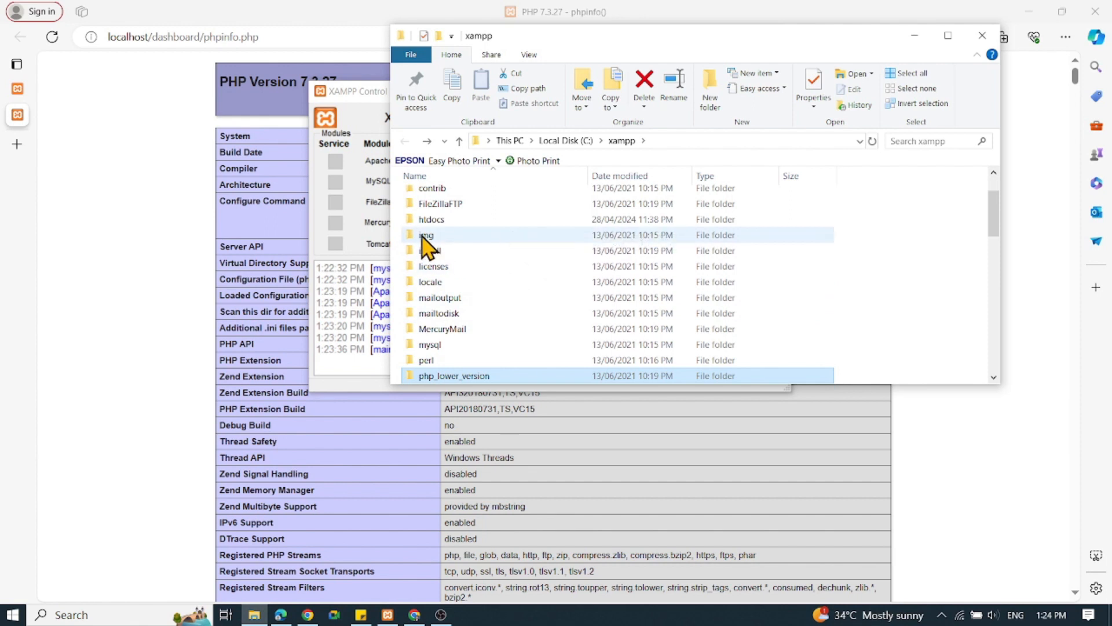
pyautogui.click(107, 268)
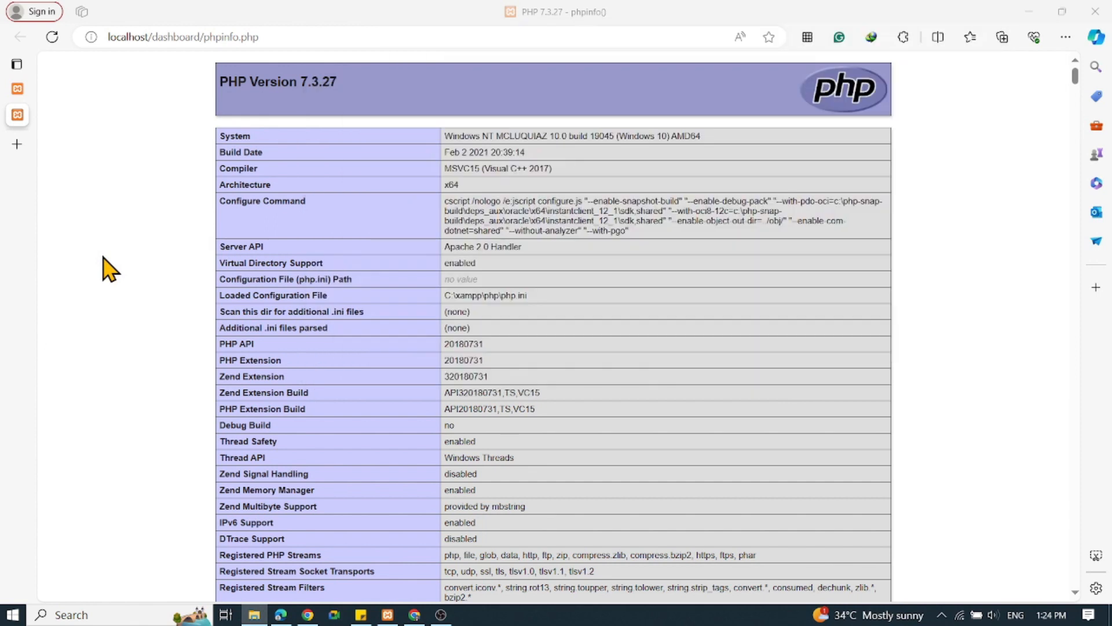
# Switch to Chrome and open the XAMPP Windows folder in the file listing of the SourceForge XAMPP project.
pyautogui.click(413, 615)
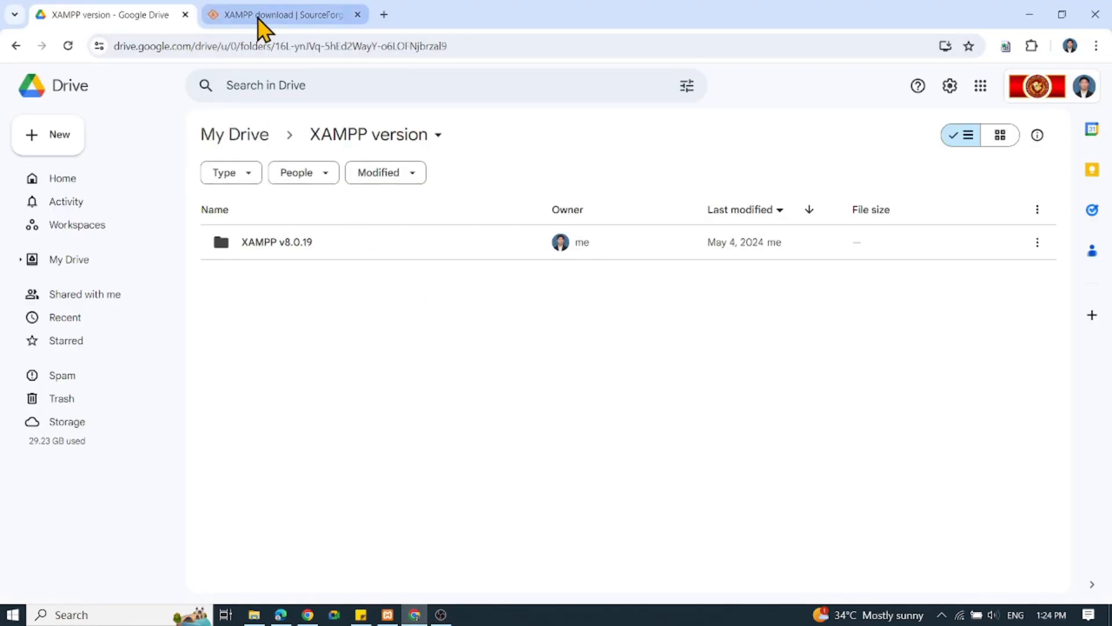
pyautogui.click(260, 28)
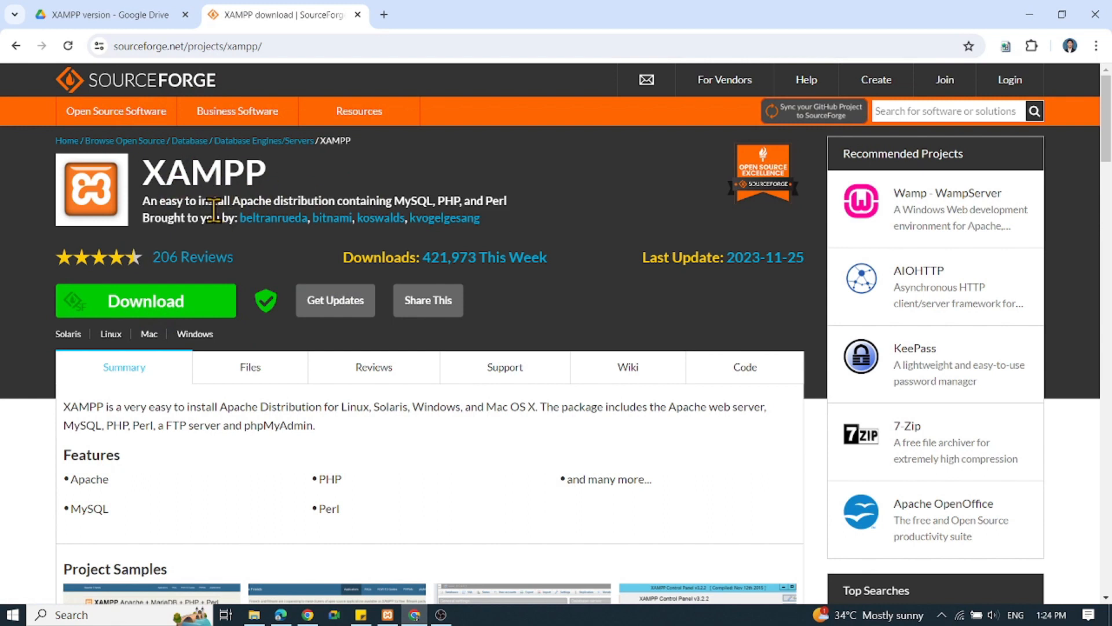
pyautogui.scroll(-1, 177, 198)
pyautogui.scroll(-2, 176, 199)
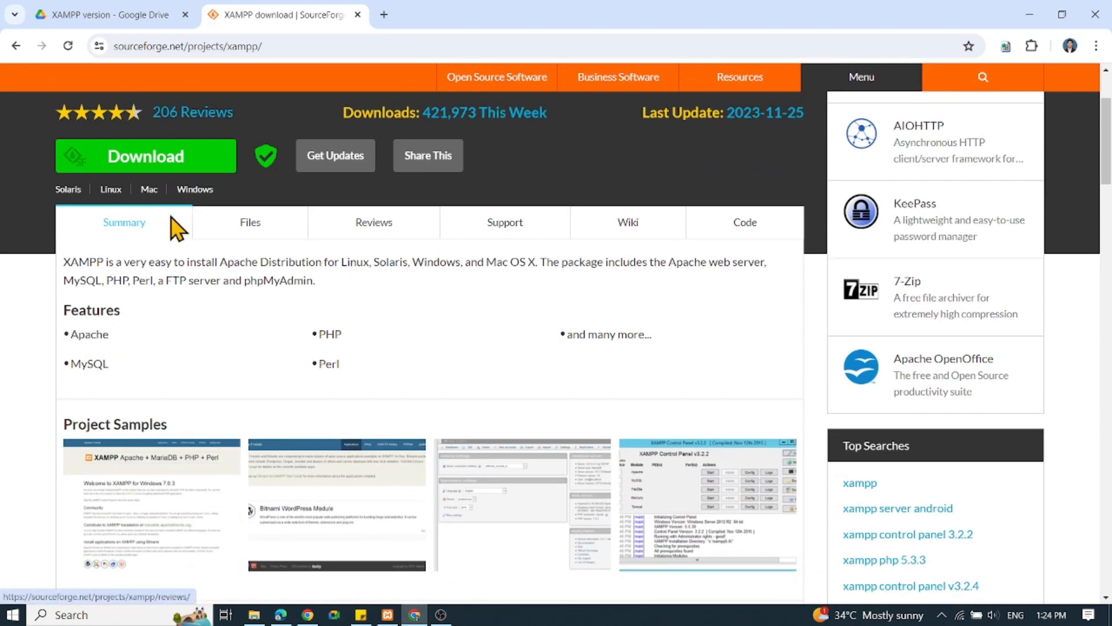
pyautogui.click(251, 226)
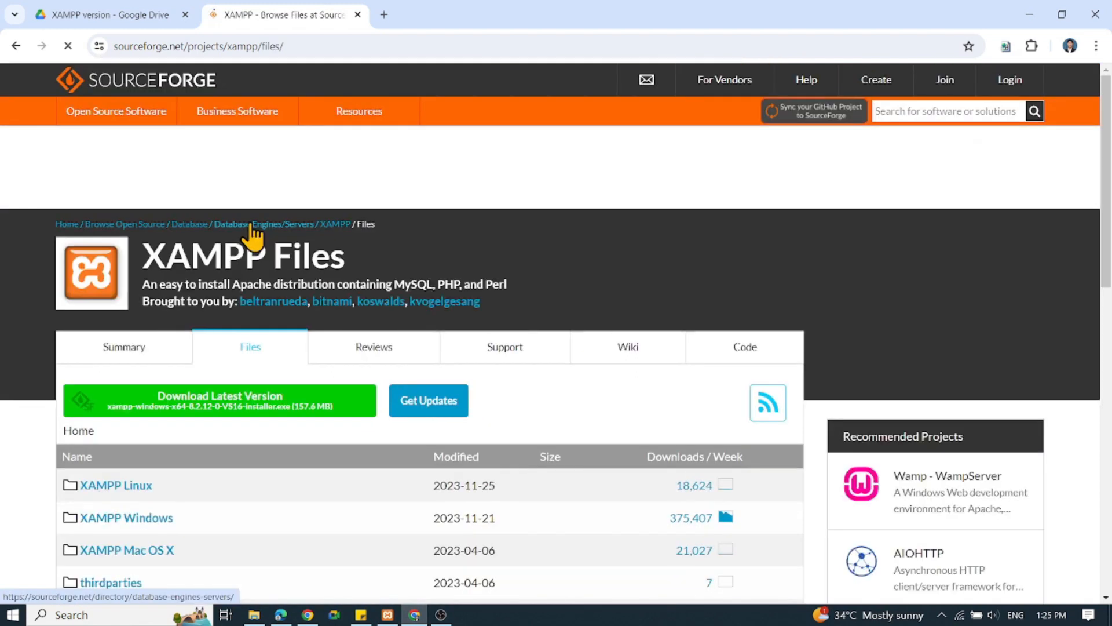
pyautogui.scroll(-2, 464, 261)
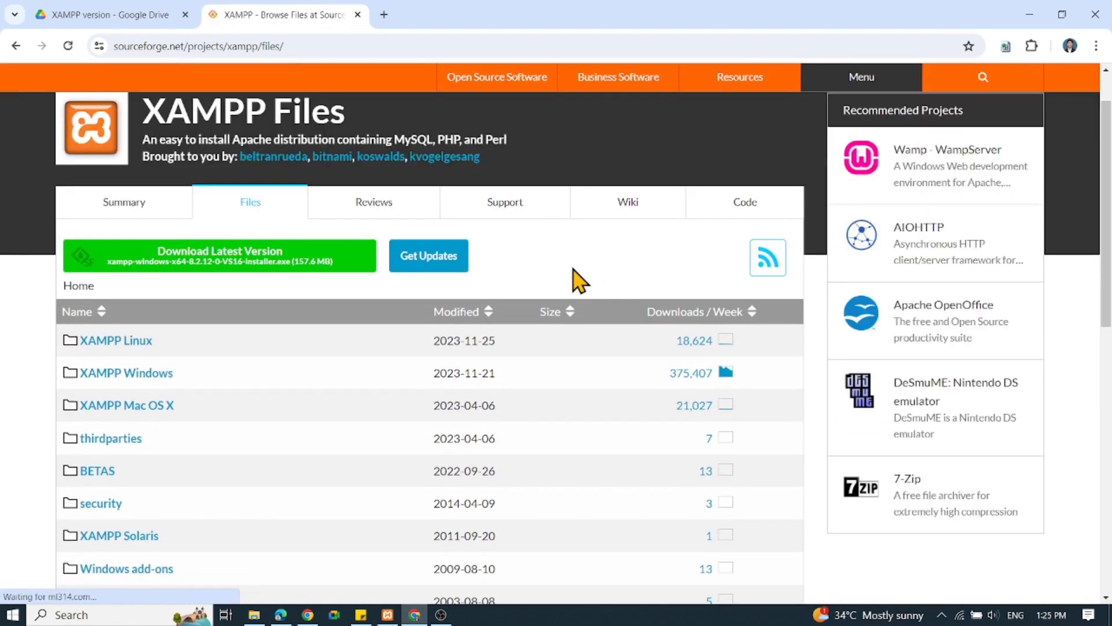
pyautogui.scroll(-3, 579, 281)
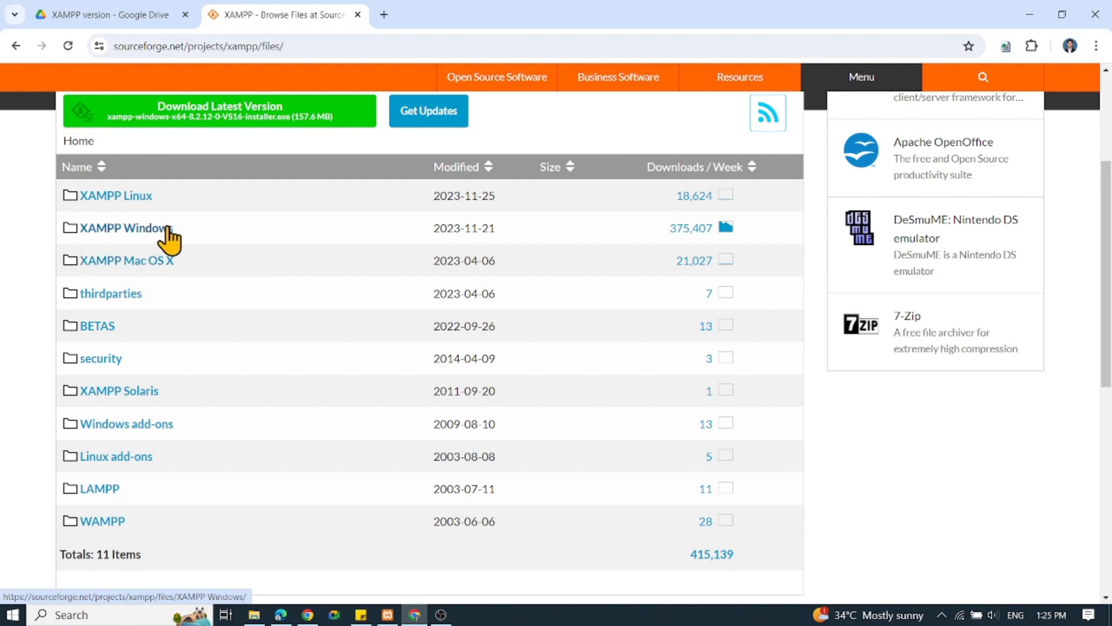
pyautogui.click(151, 231)
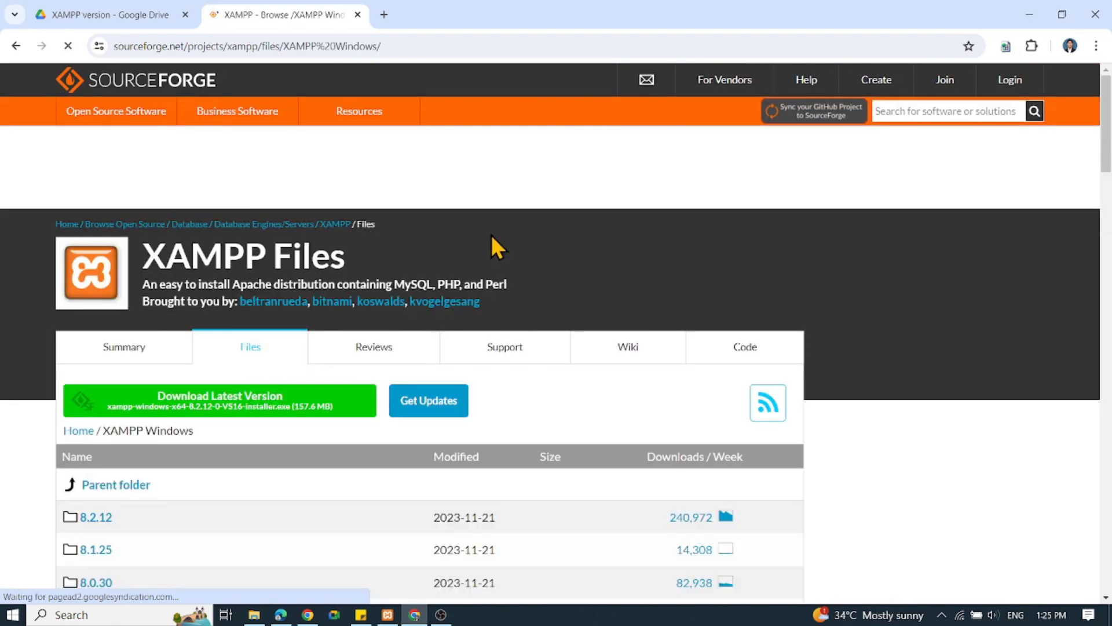
# Open the 8.0.19 version folder and bring its list of downloadable XAMPP files into view.
pyautogui.scroll(-4, 604, 280)
pyautogui.scroll(-1, 657, 314)
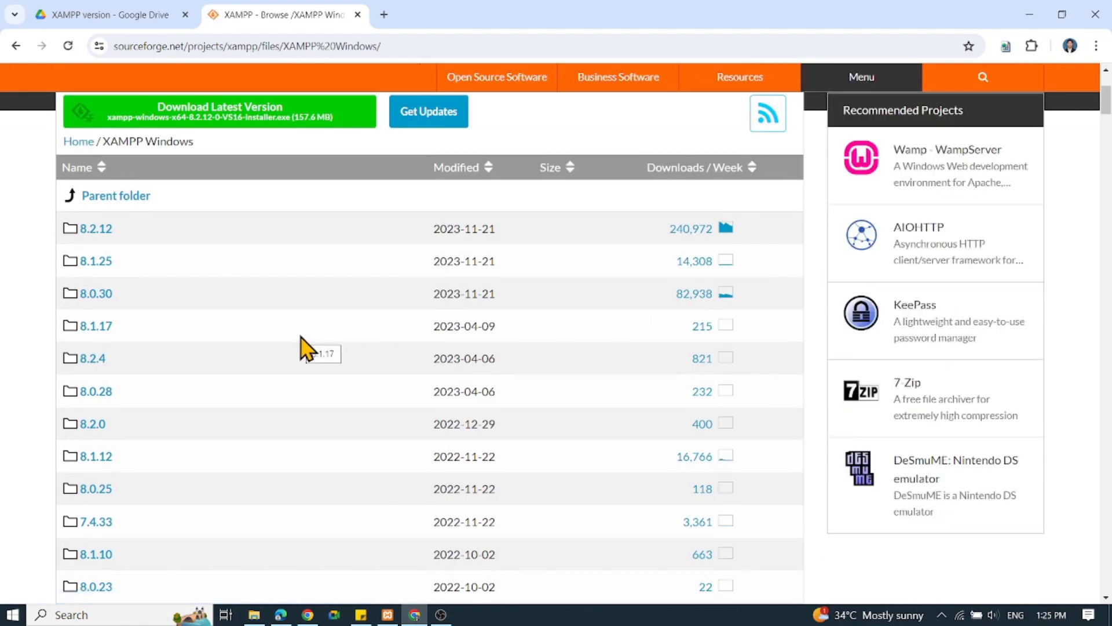
pyautogui.scroll(-3, 304, 348)
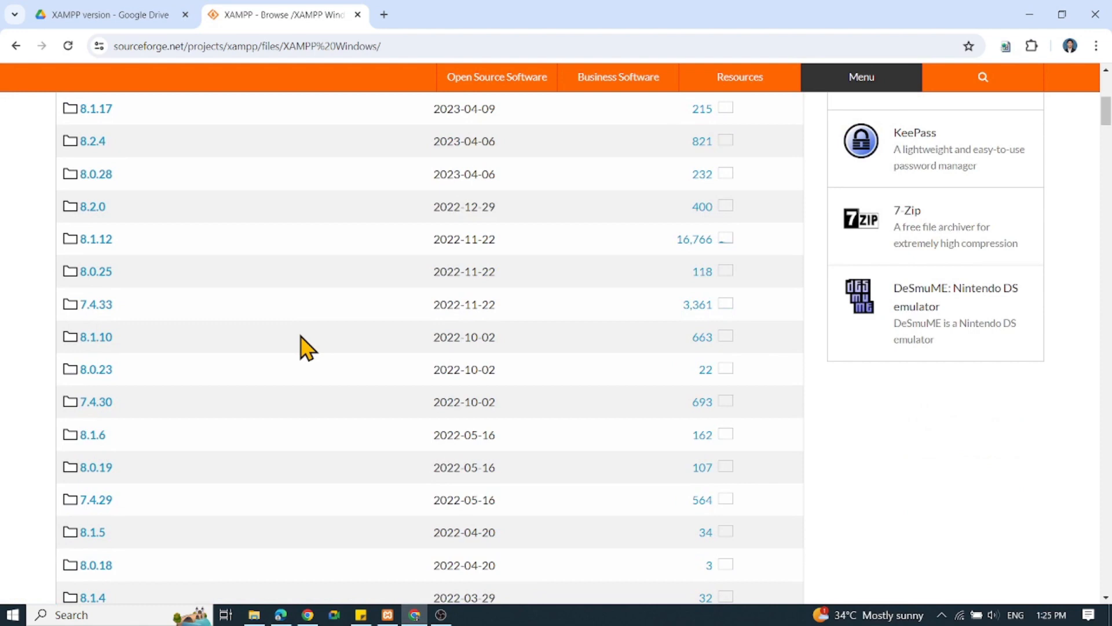
pyautogui.scroll(2, 307, 347)
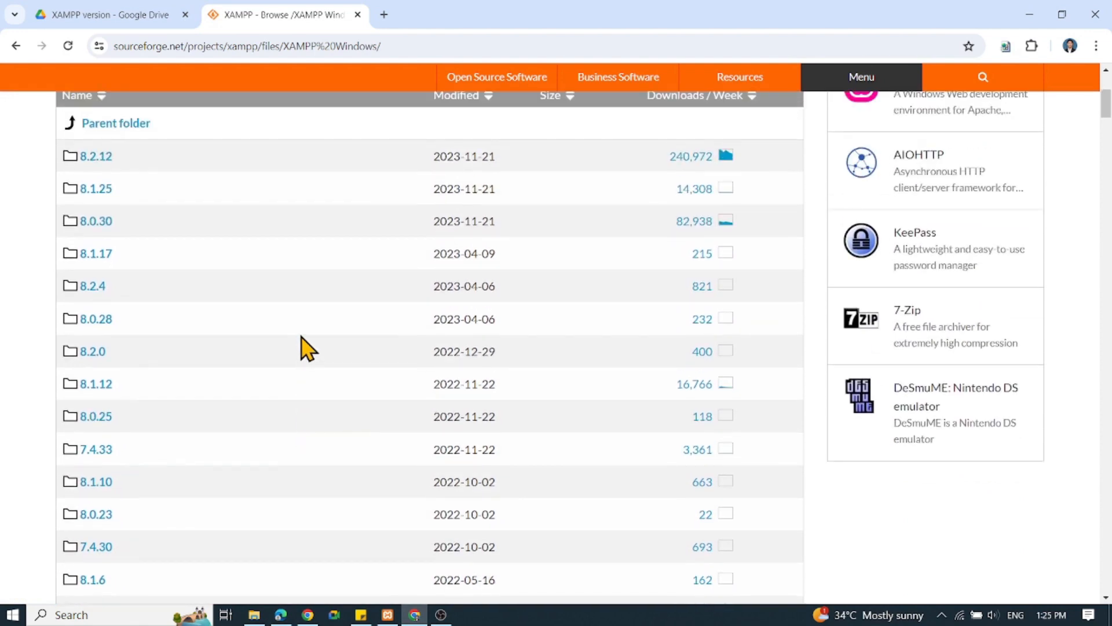
pyautogui.scroll(-2, 307, 347)
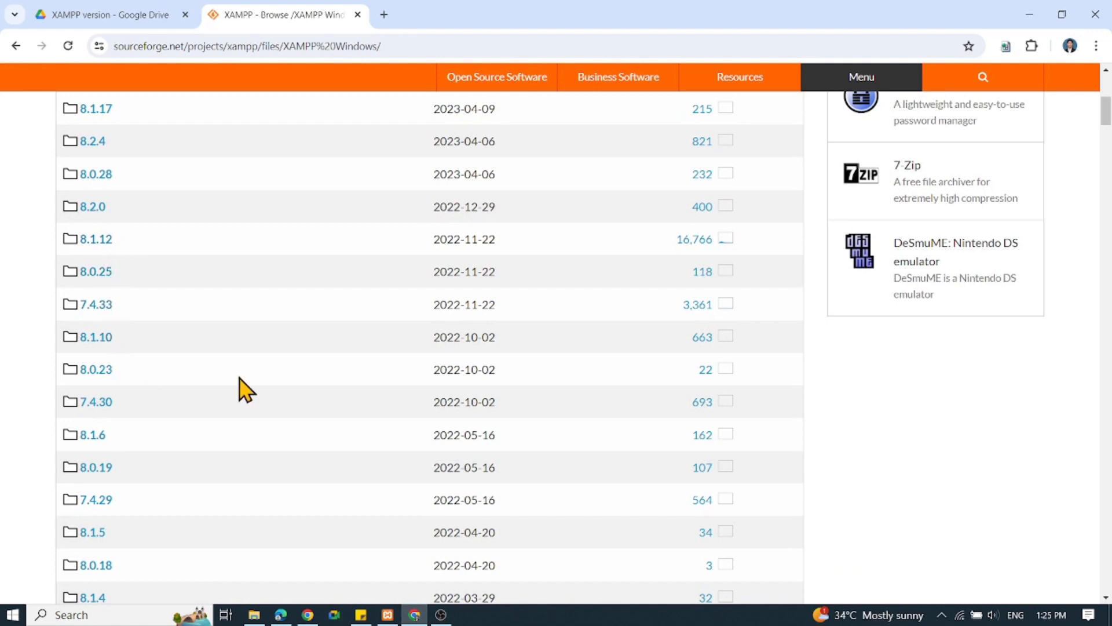
pyautogui.click(105, 473)
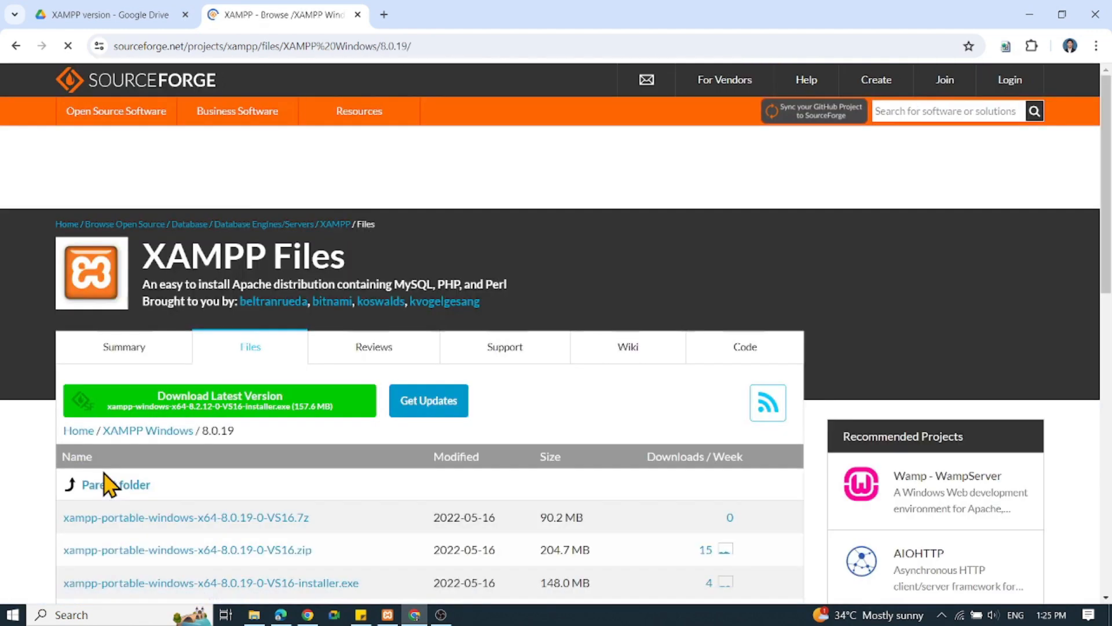
pyautogui.scroll(-5, 490, 422)
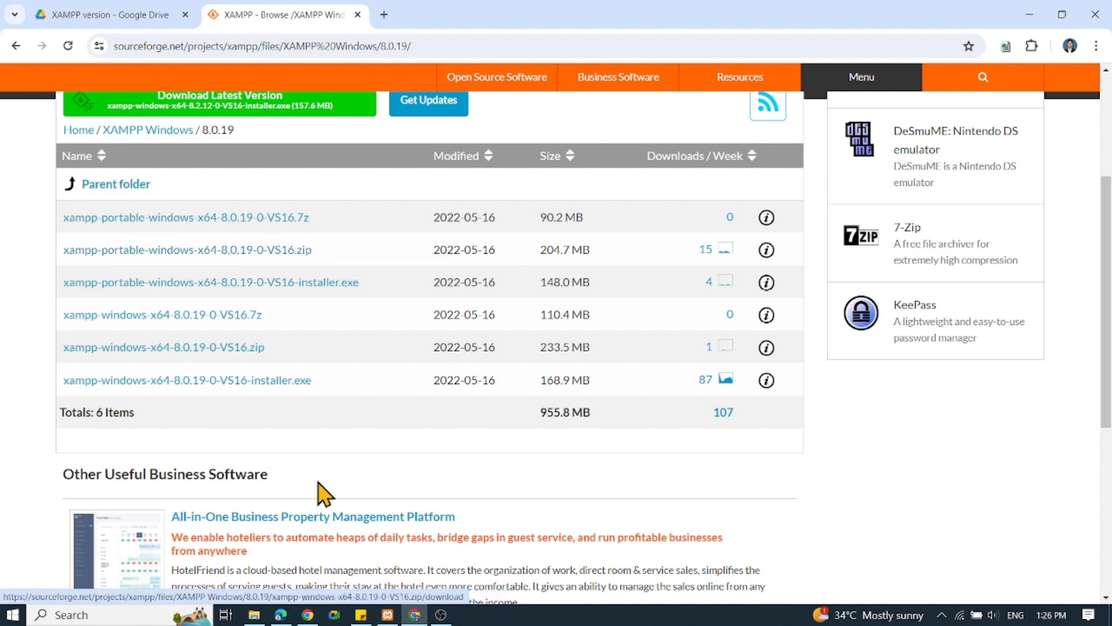
# Look through the folders in C:\xampp in File Explorer and return to the XAMPP 8.0.19 file listing in Chrome.
pyautogui.click(254, 615)
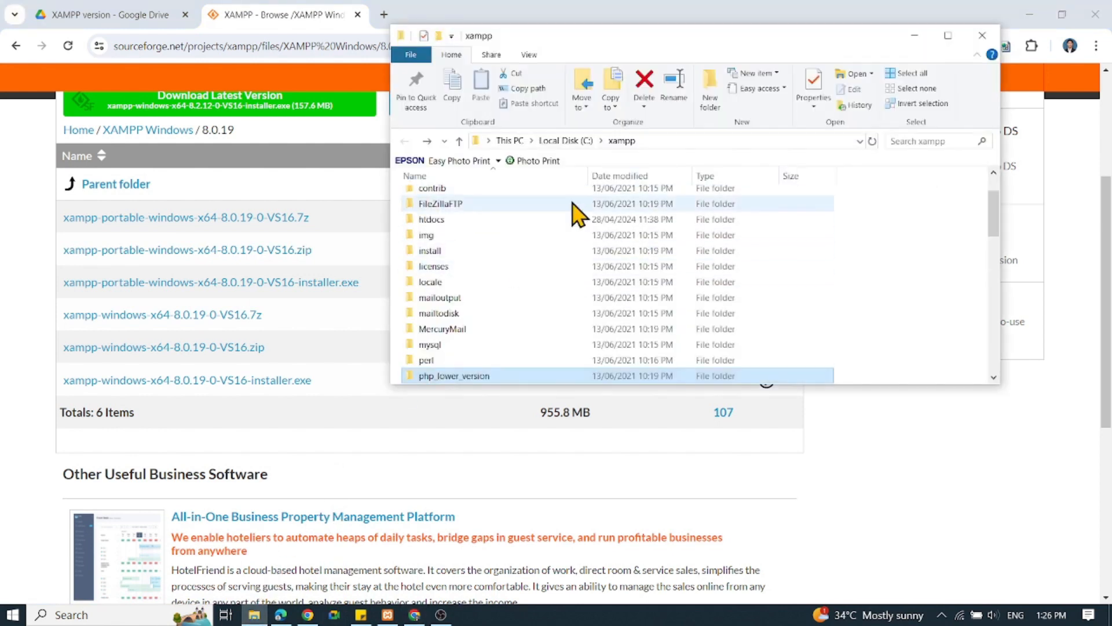
pyautogui.scroll(2, 588, 269)
pyautogui.scroll(-2, 588, 270)
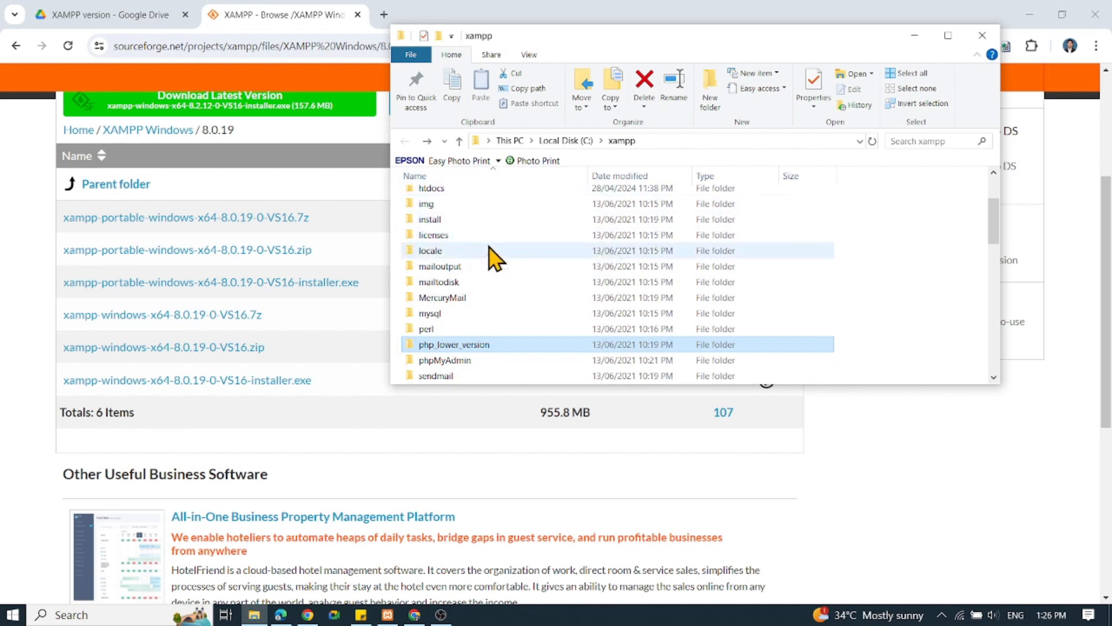
pyautogui.click(23, 253)
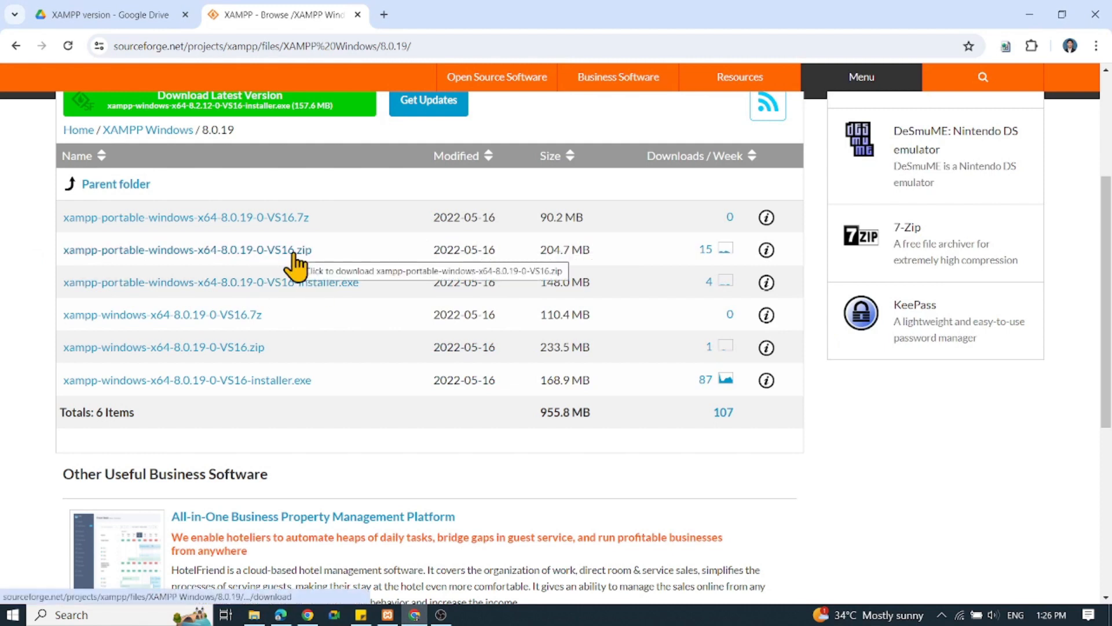
# Open the XAMPP v8.0.19 folder inside XAMPP version on Google Drive and download the whole folder.
pyautogui.click(127, 17)
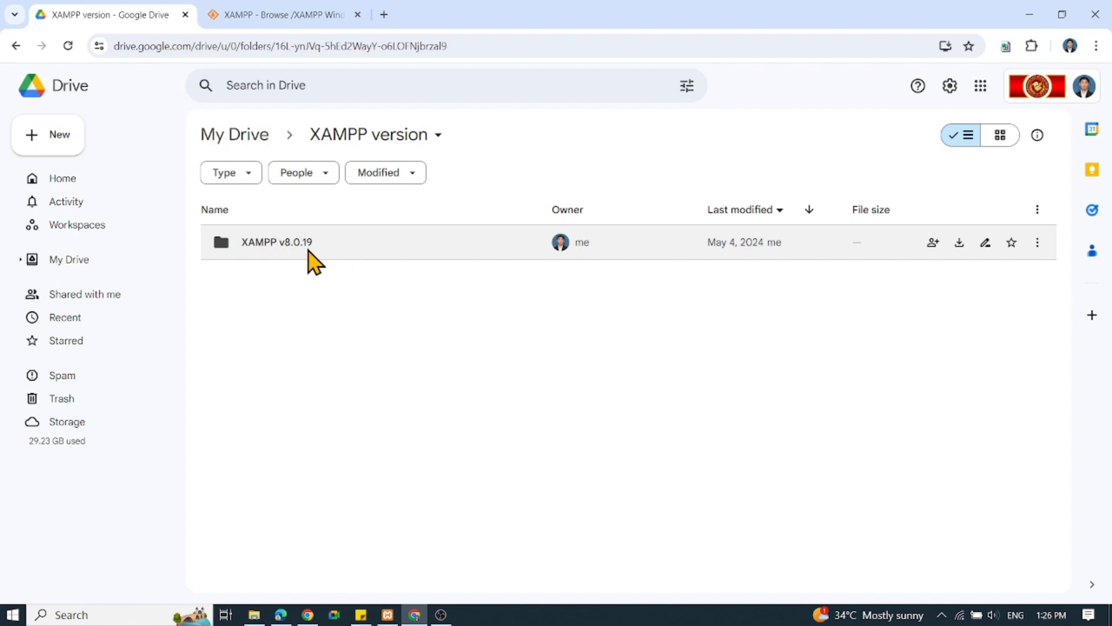
pyautogui.doubleClick(360, 254)
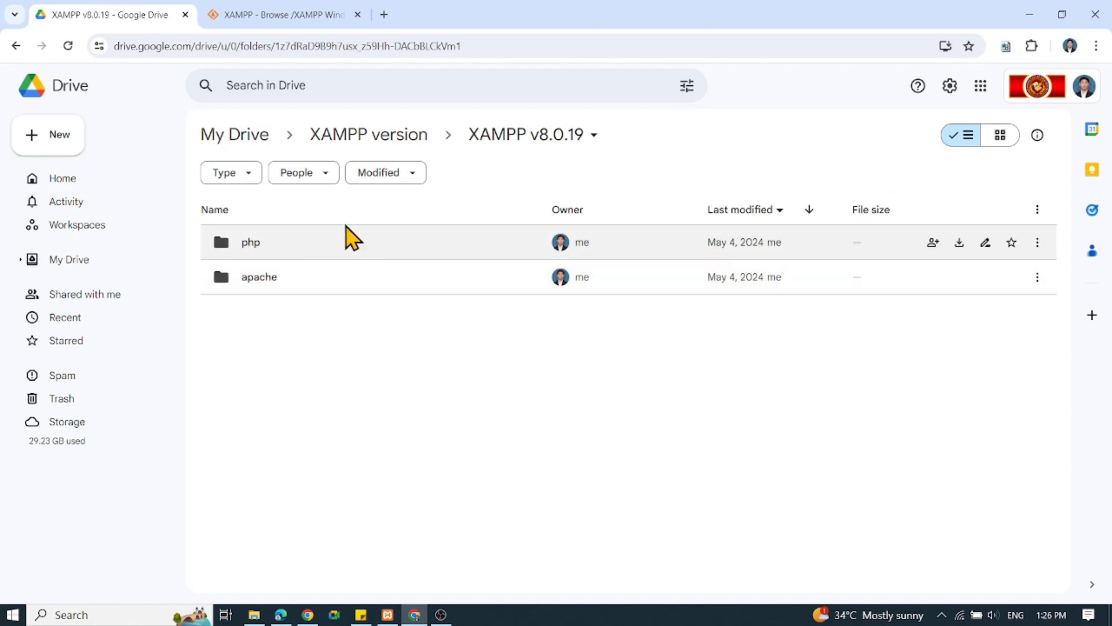
pyautogui.click(589, 141)
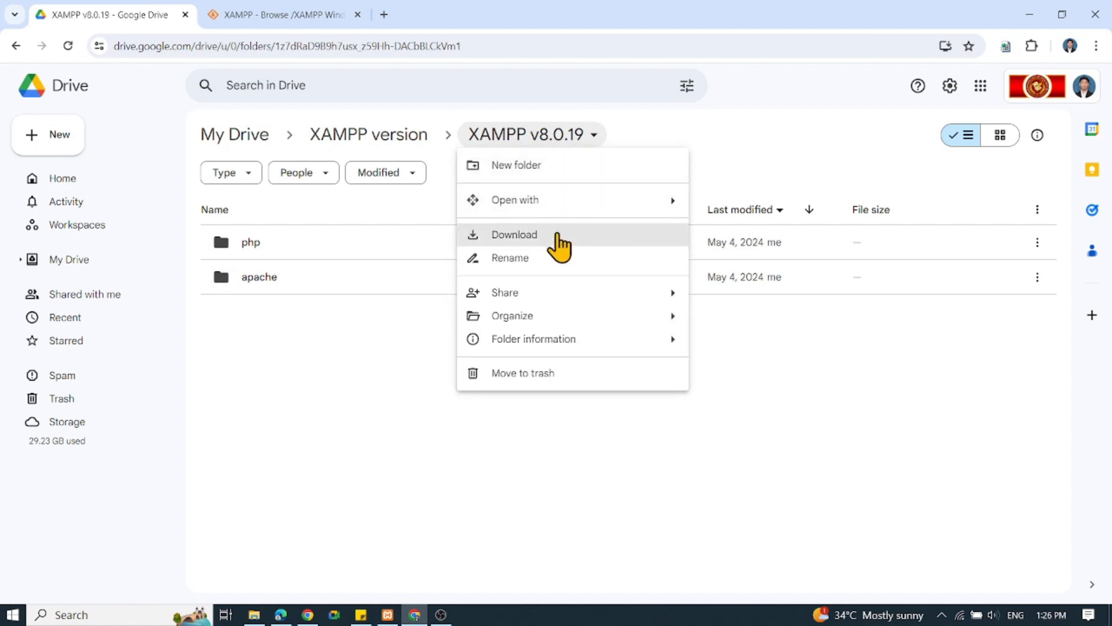
pyautogui.click(550, 241)
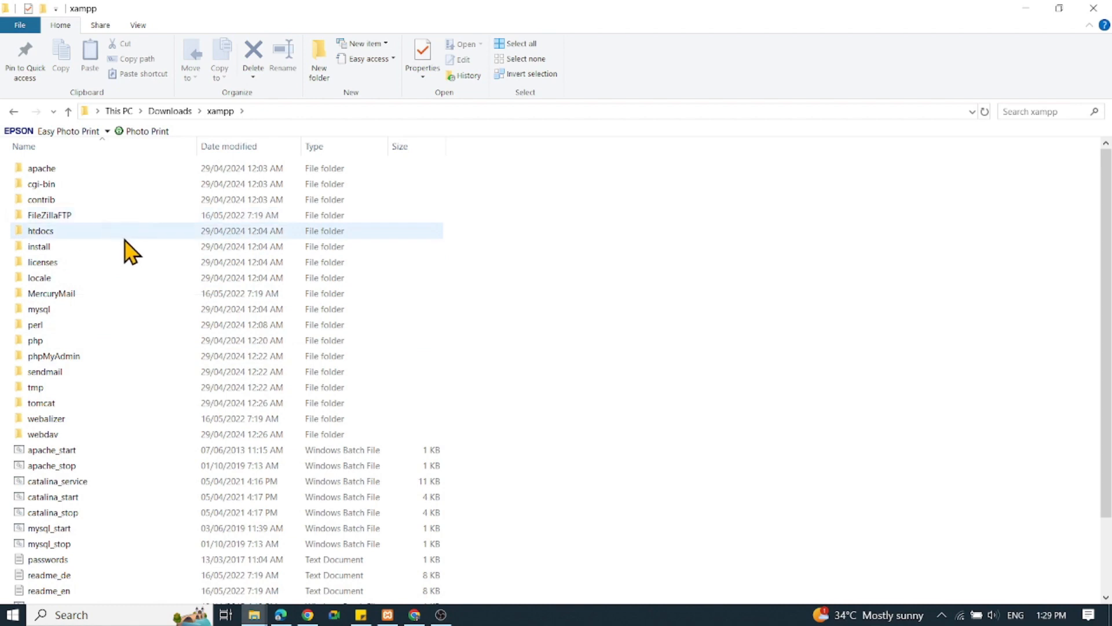
# Copy the apache and php folders from the xampp folder in Downloads.
pyautogui.click(56, 171)
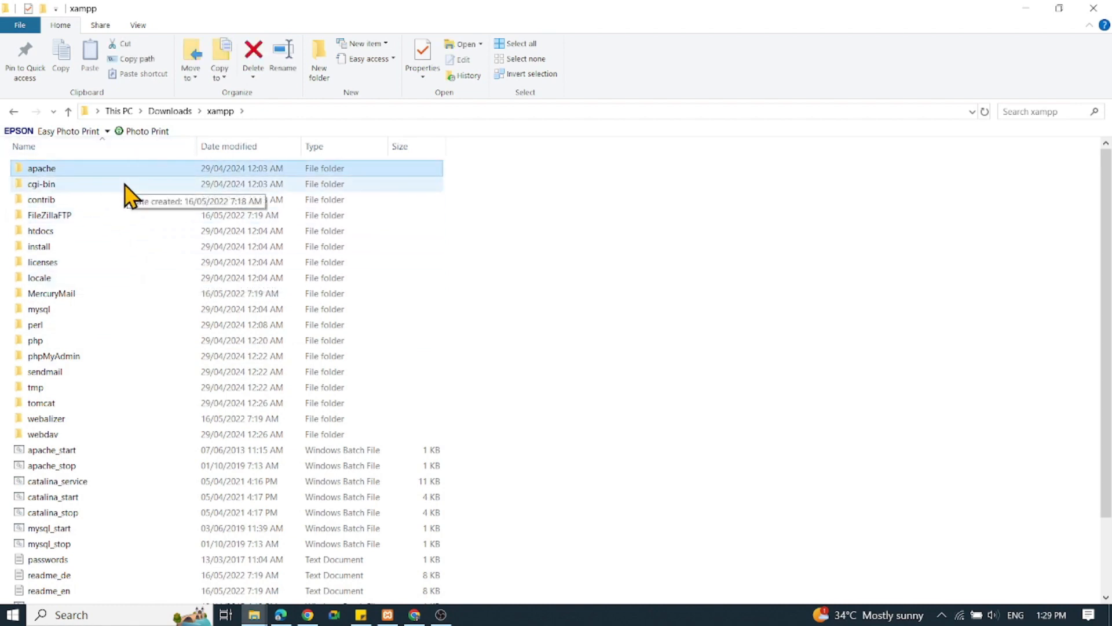
pyautogui.keyDown('ctrl'); pyautogui.click(61, 342); pyautogui.keyUp('ctrl')
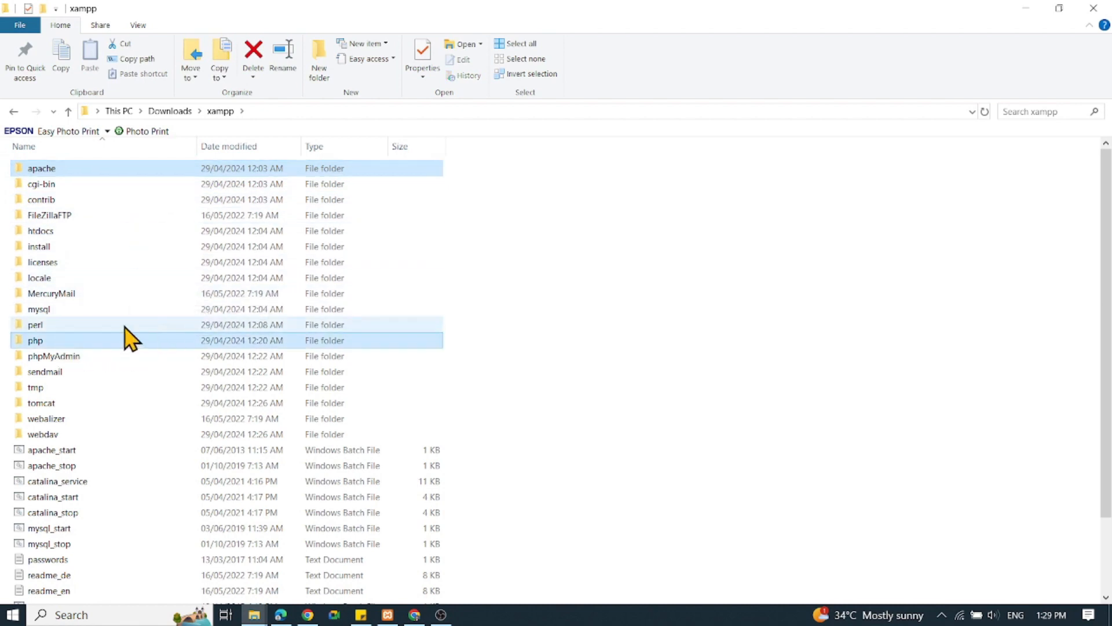
pyautogui.rightClick(175, 167)
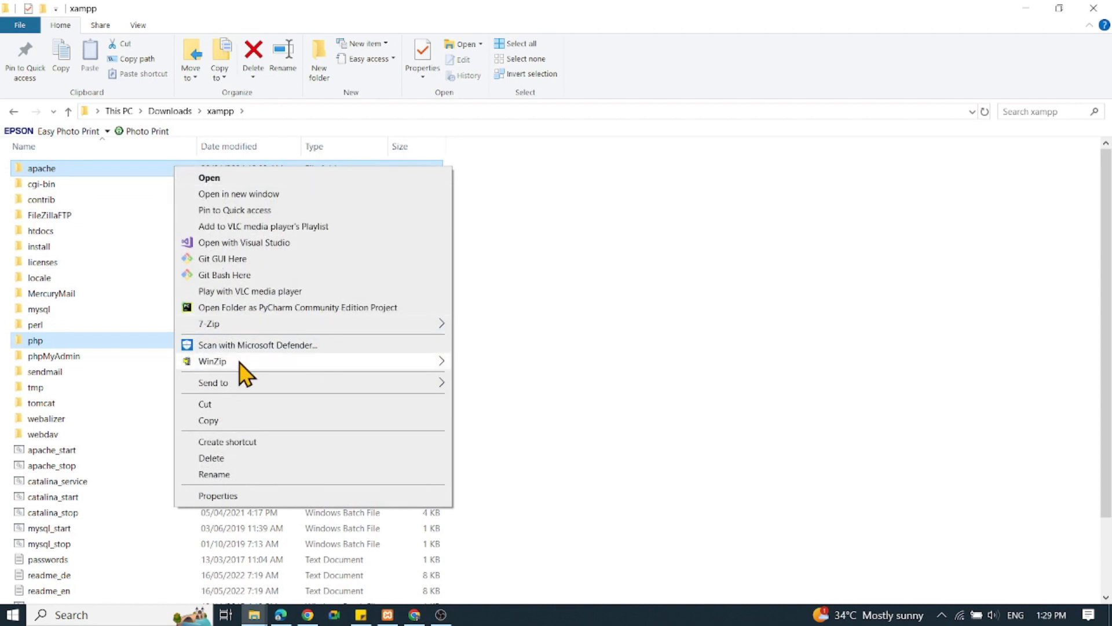
pyautogui.click(228, 421)
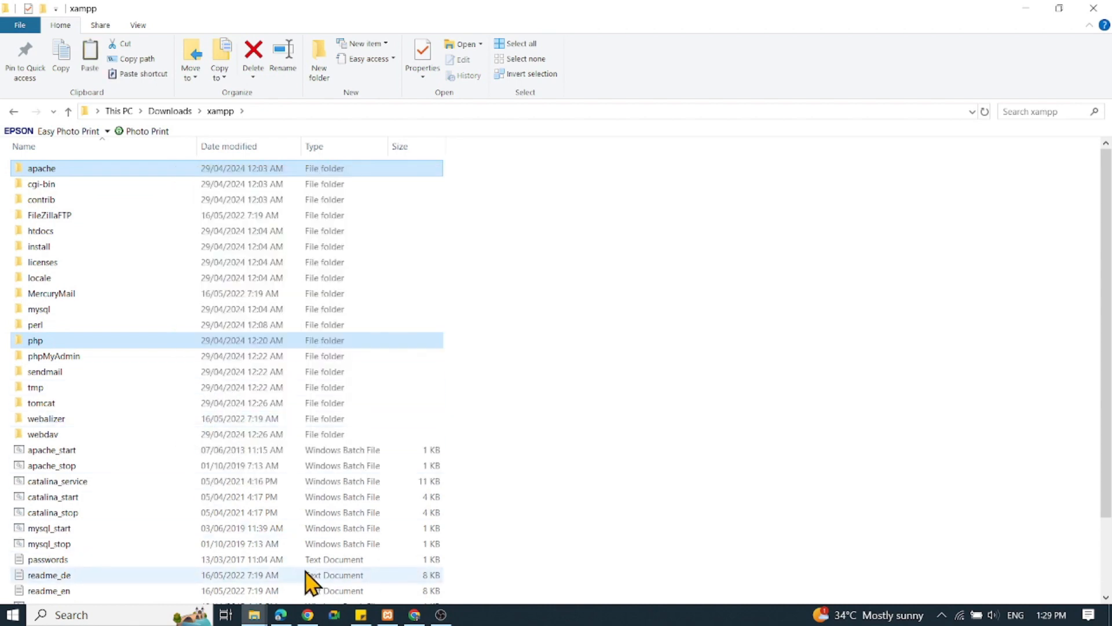
# Paste the copied apache and php folders into the C:\xampp directory.
pyautogui.click(254, 614)
pyautogui.click(208, 554)
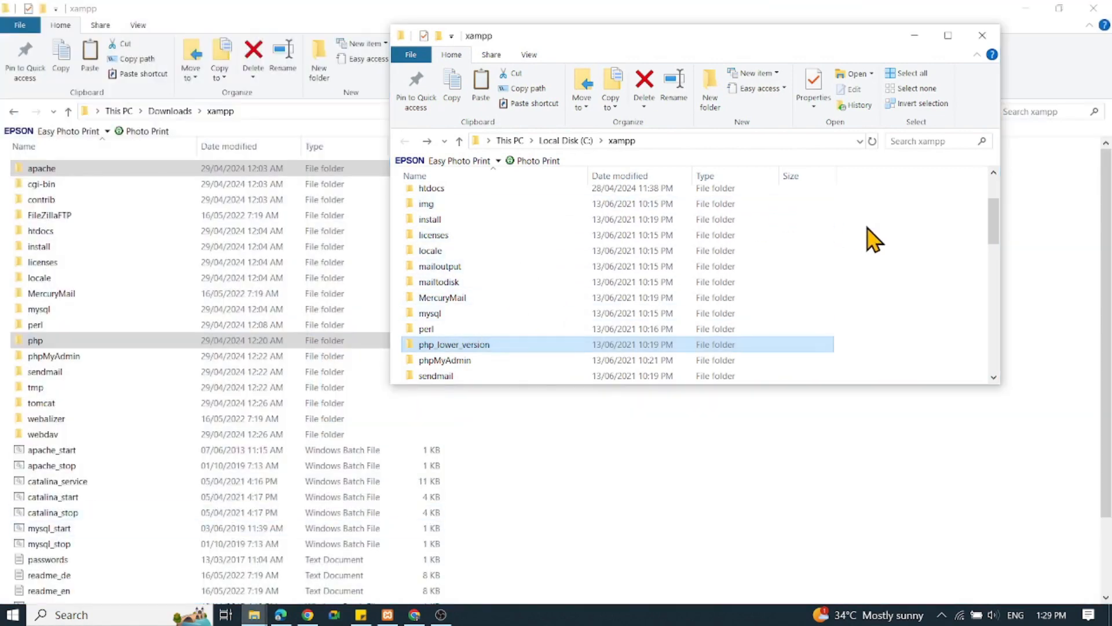
pyautogui.click(893, 246)
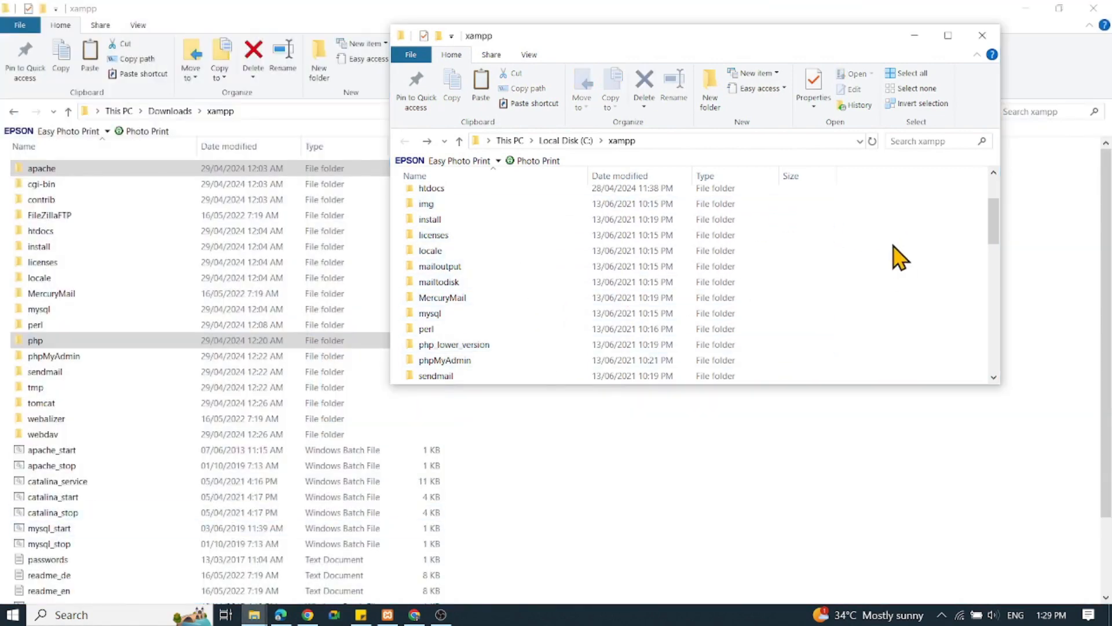
pyautogui.rightClick(864, 231)
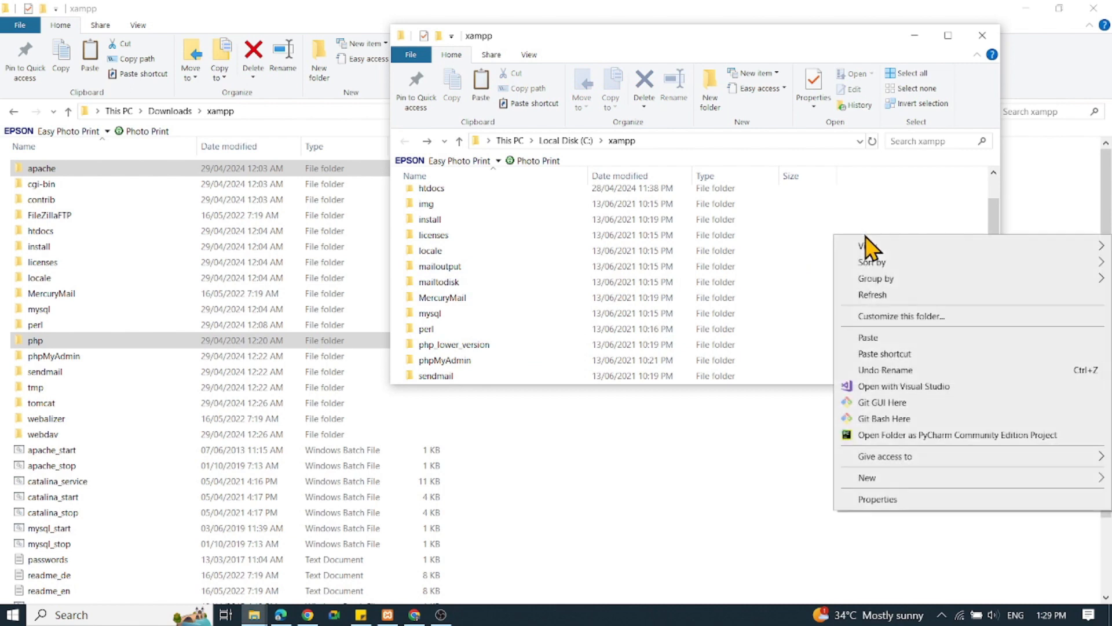
pyautogui.click(876, 338)
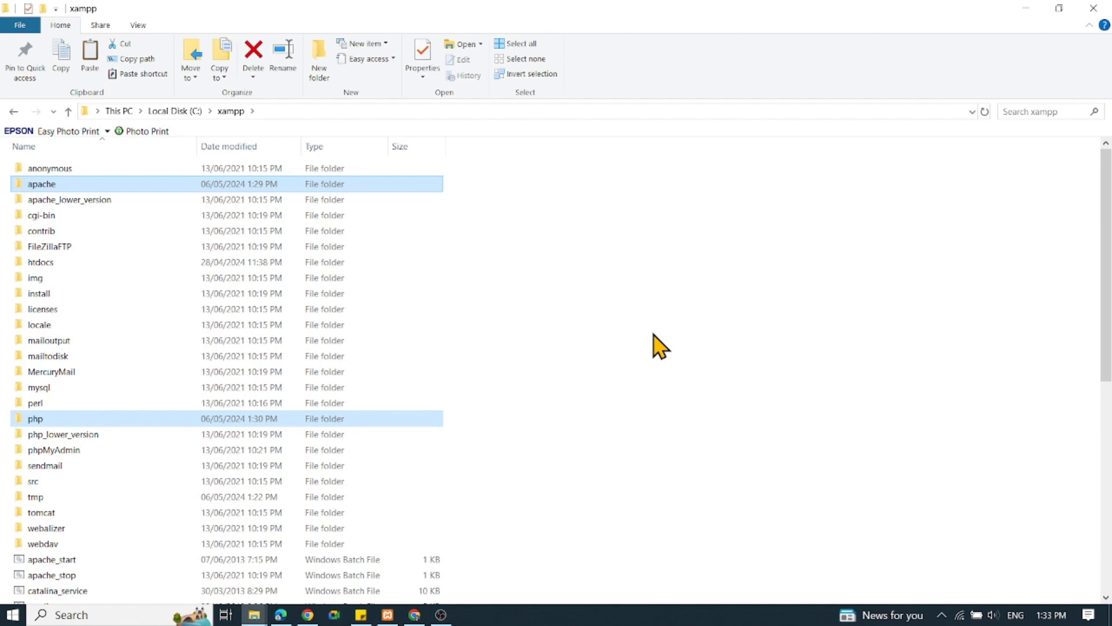
# Open the new php folder in C:\xampp, select the php configuration settings file and widen the Type column.
pyautogui.click(48, 419)
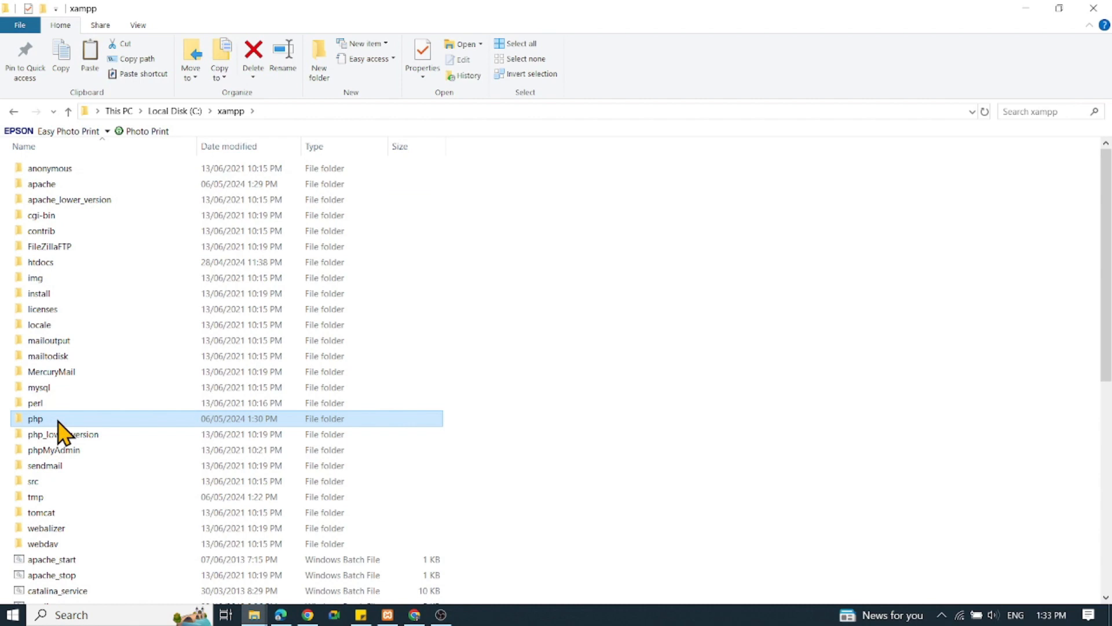
pyautogui.doubleClick(58, 419)
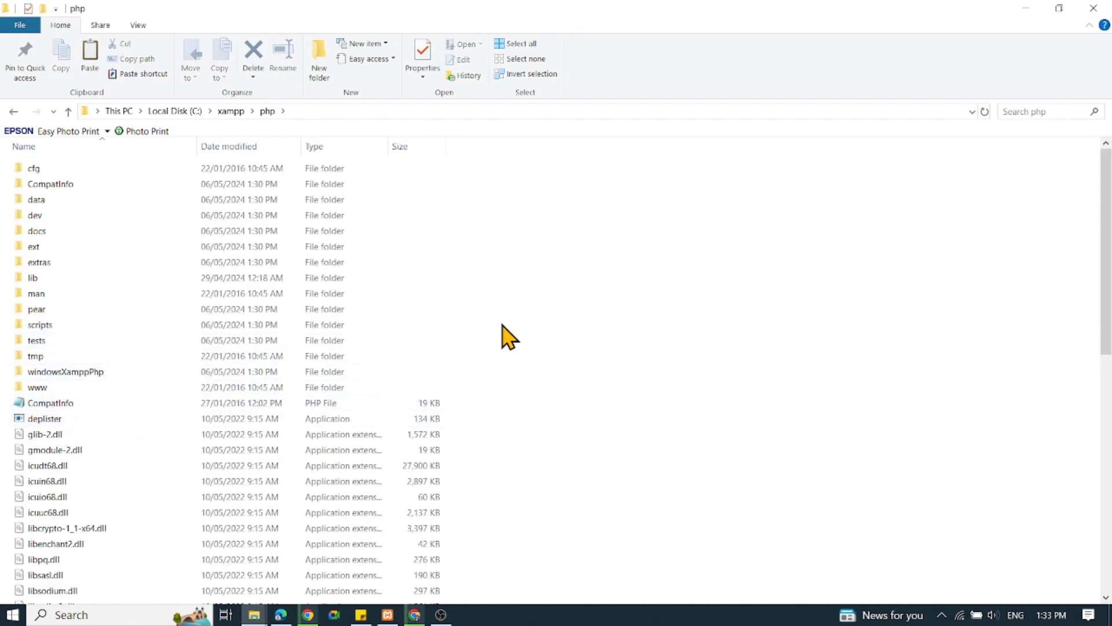
pyautogui.scroll(-9, 502, 336)
pyautogui.scroll(-2, 512, 336)
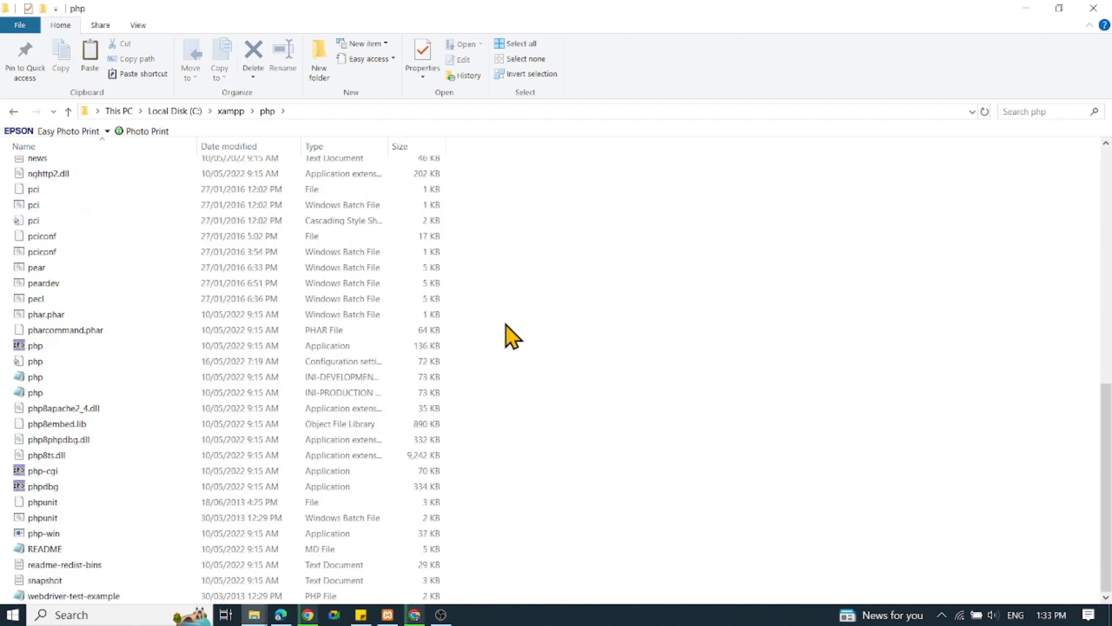
pyautogui.click(36, 362)
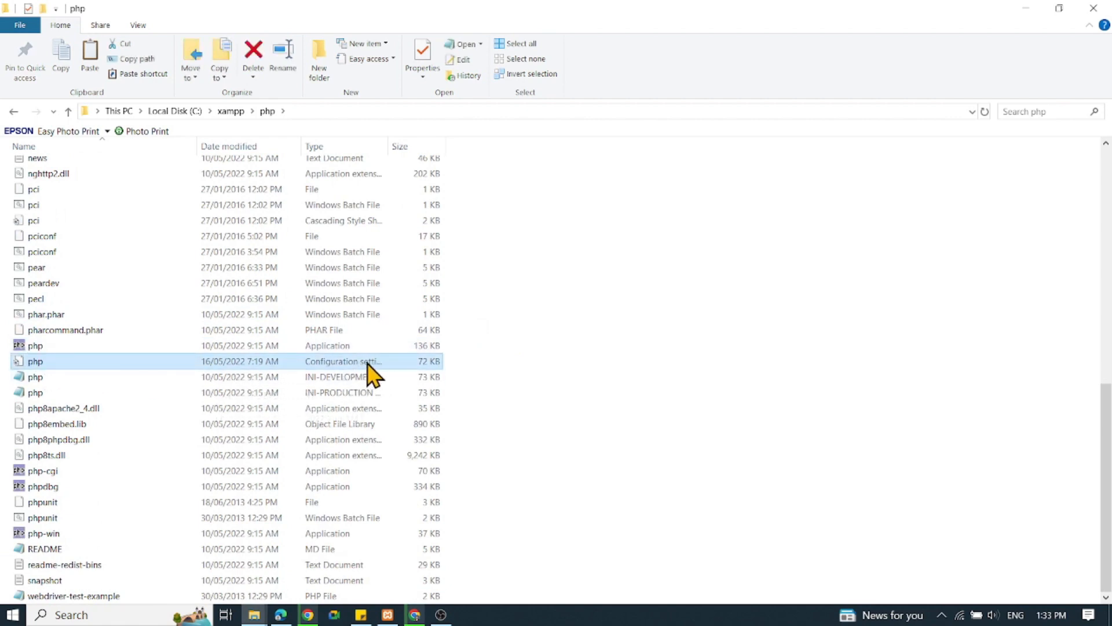
pyautogui.moveTo(394, 143); pyautogui.dragTo(635, 148)
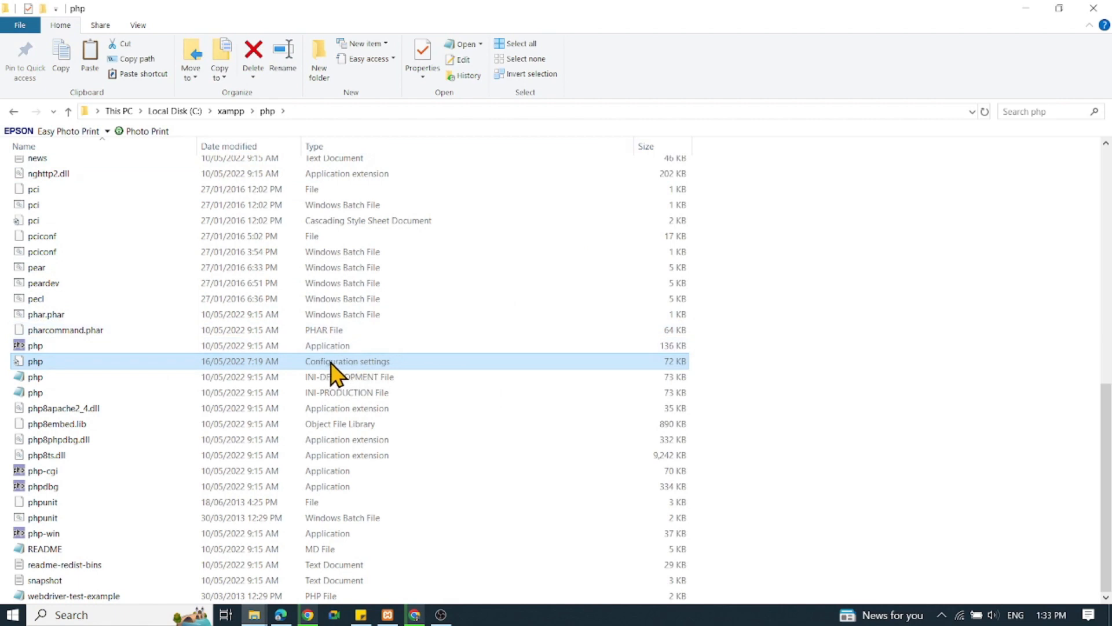
# Open the php configuration settings file in Notepad and maximize its window.
pyautogui.rightClick(64, 364)
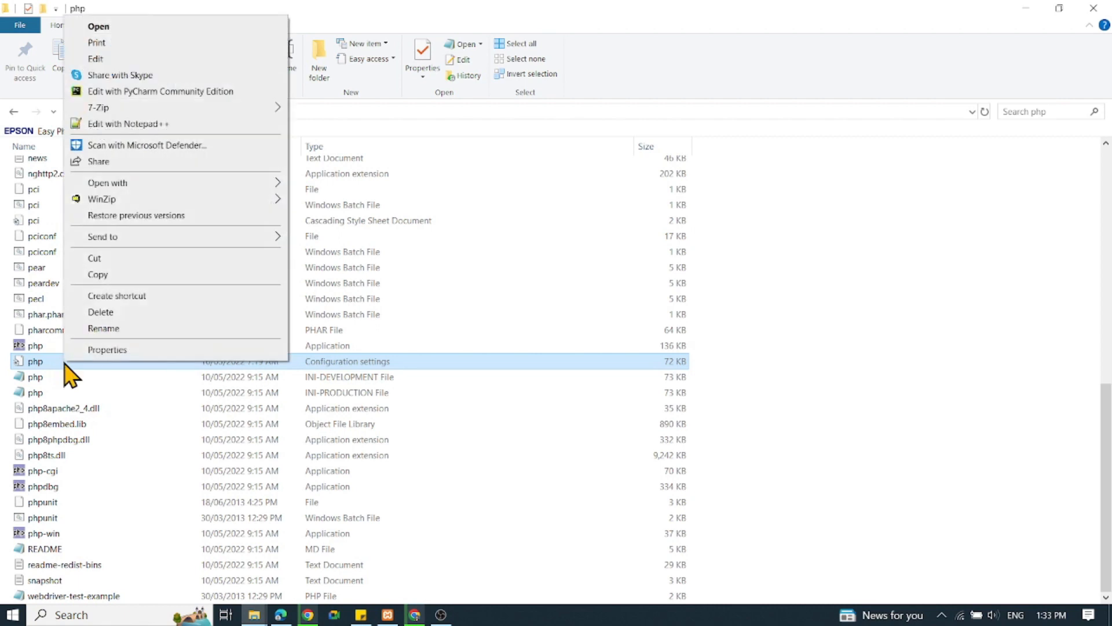
pyautogui.moveTo(128, 192)
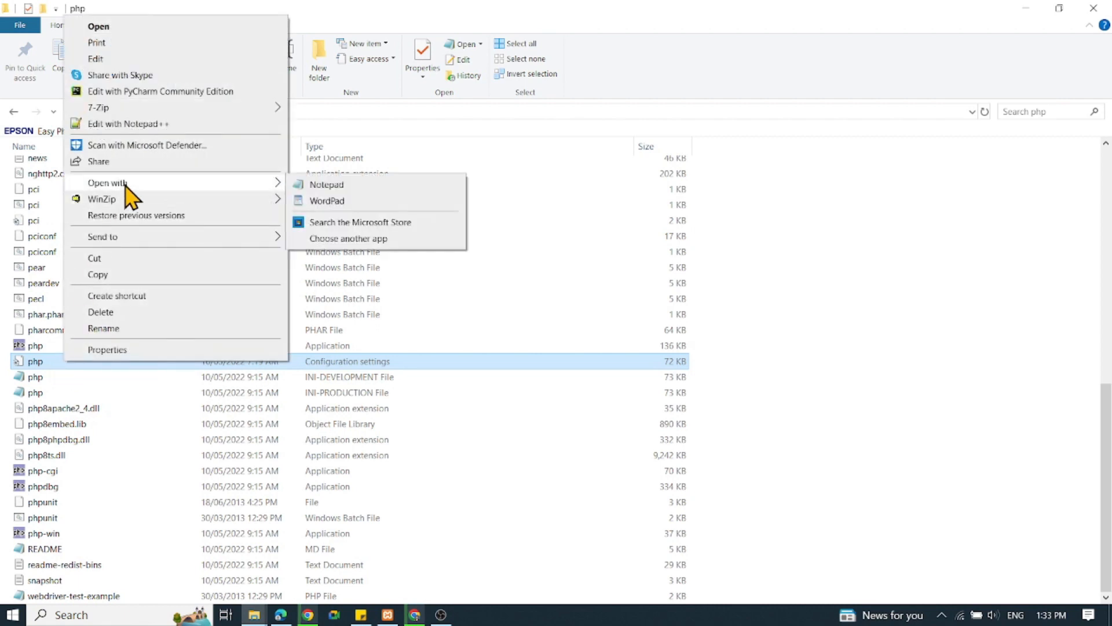
pyautogui.click(328, 185)
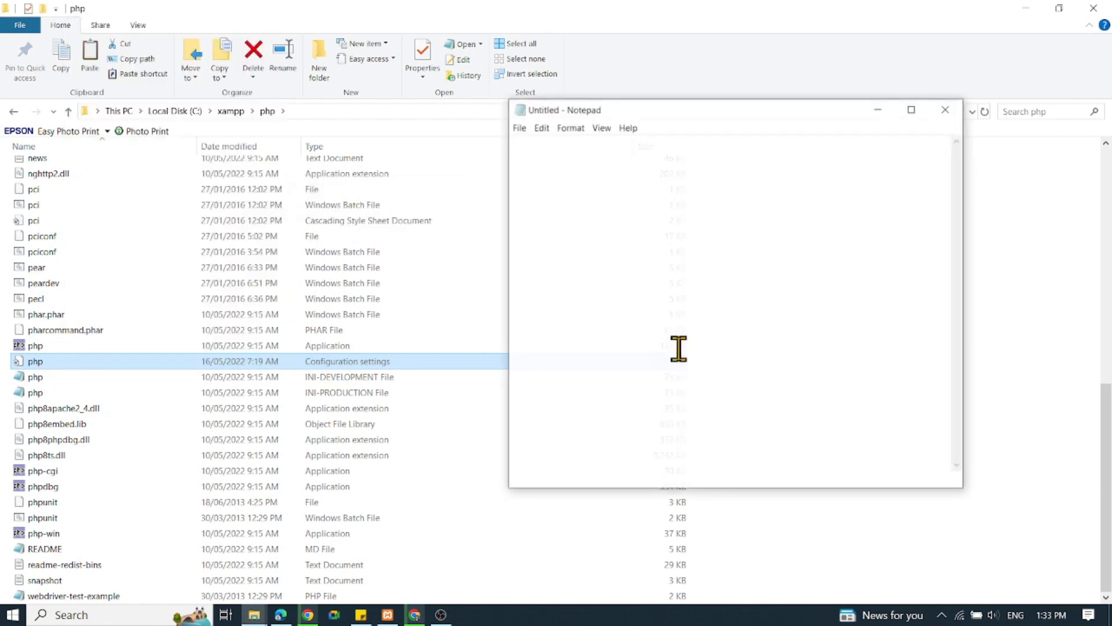
pyautogui.moveTo(672, 116); pyautogui.dragTo(539, 70)
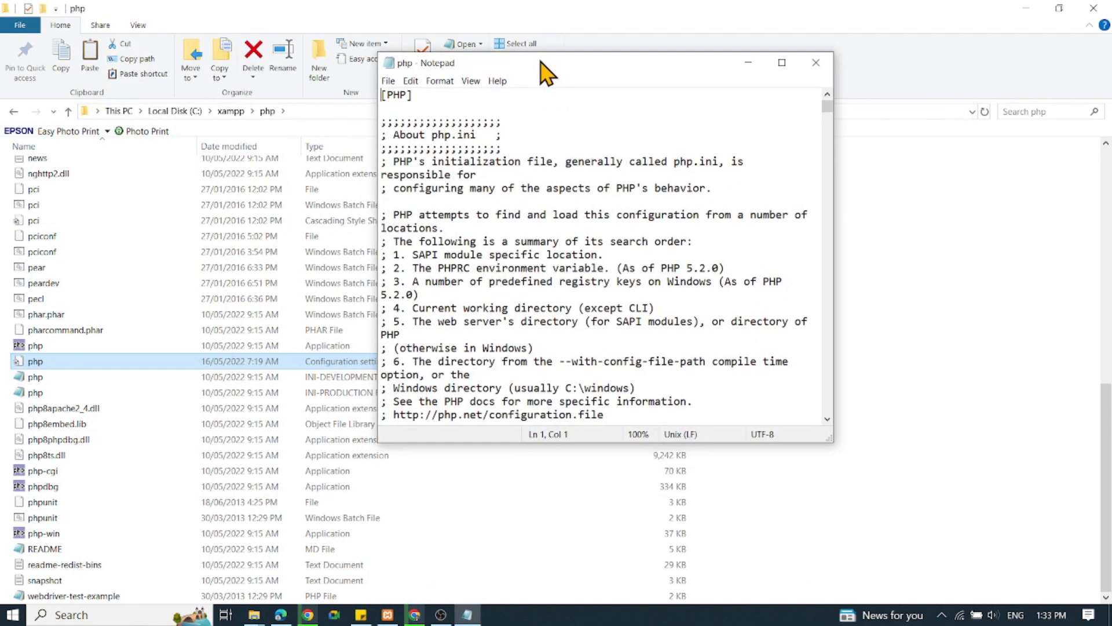
pyautogui.click(778, 64)
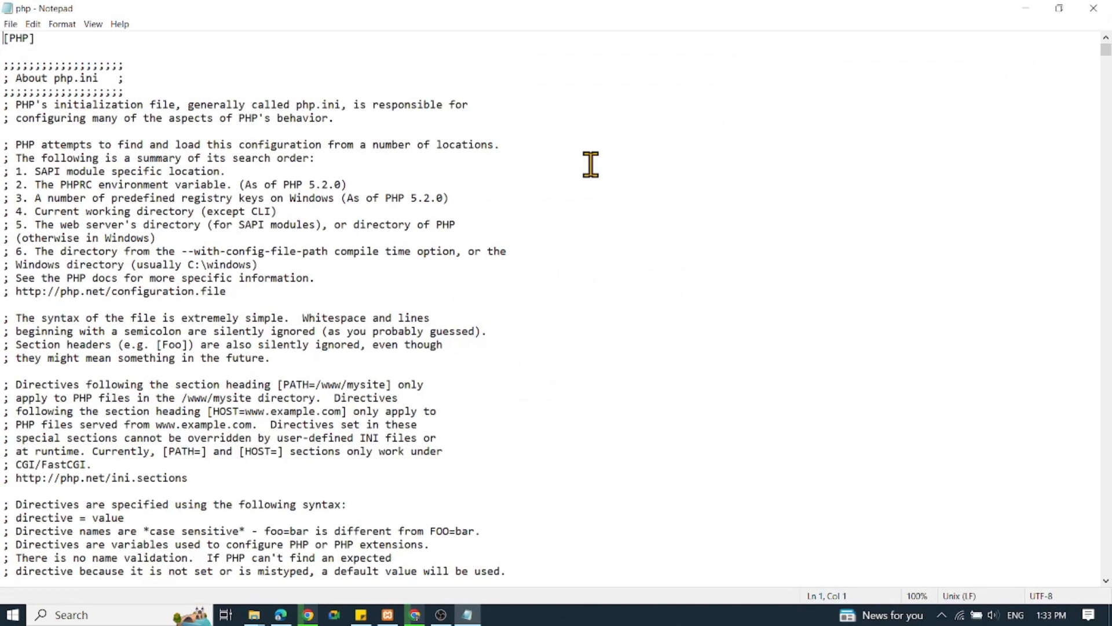
# Search the file for \xampp and prefix the openssl.cafile path with c: to make it c:\xampp\apache\bin\curl-ca-bundle.crt.
pyautogui.hotkey('ctrl', 'f')
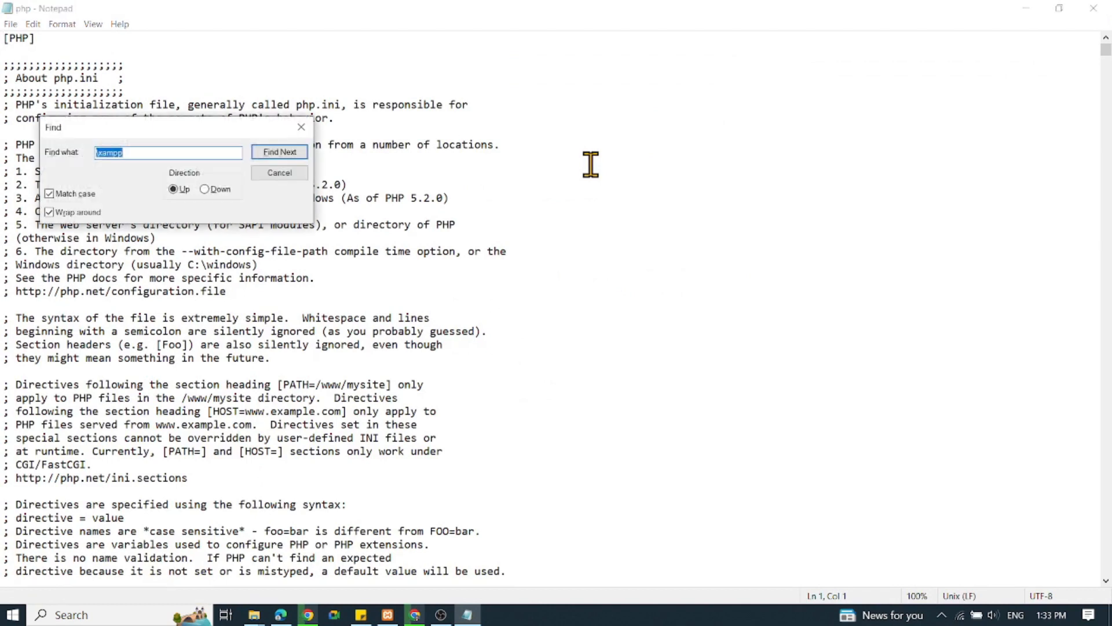
pyautogui.click(136, 151)
pyautogui.click(269, 156)
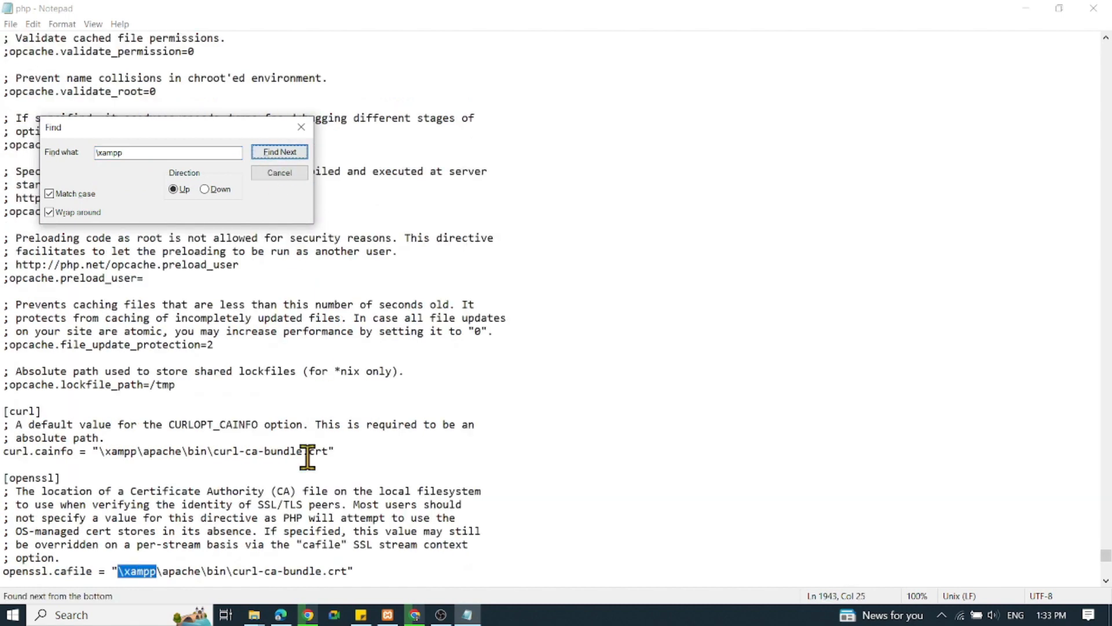
pyautogui.click(122, 570)
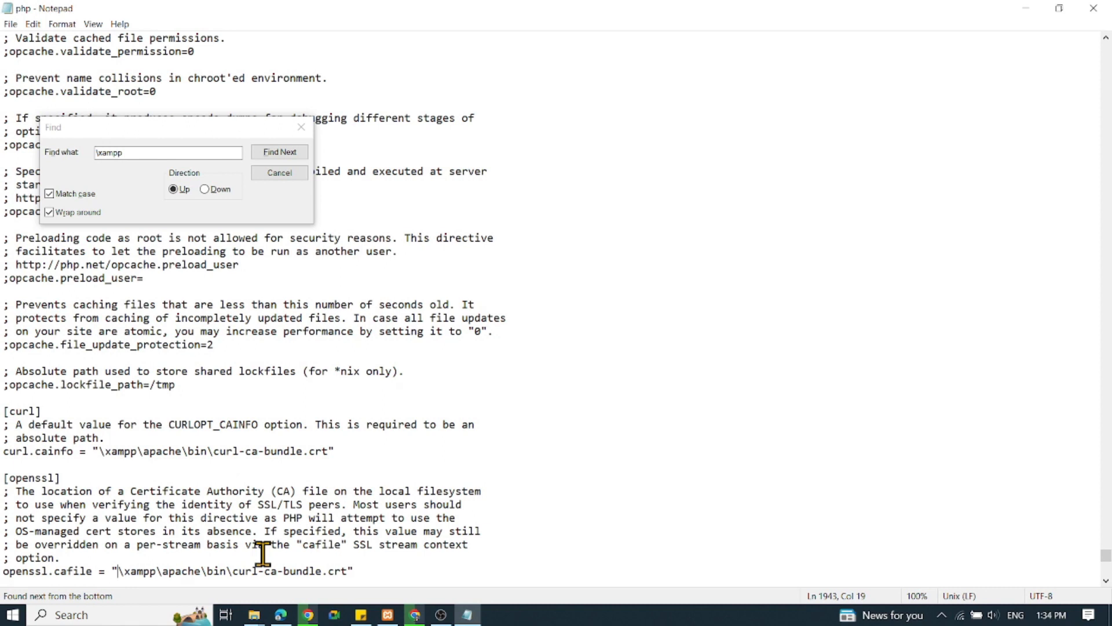
pyautogui.write('c:')
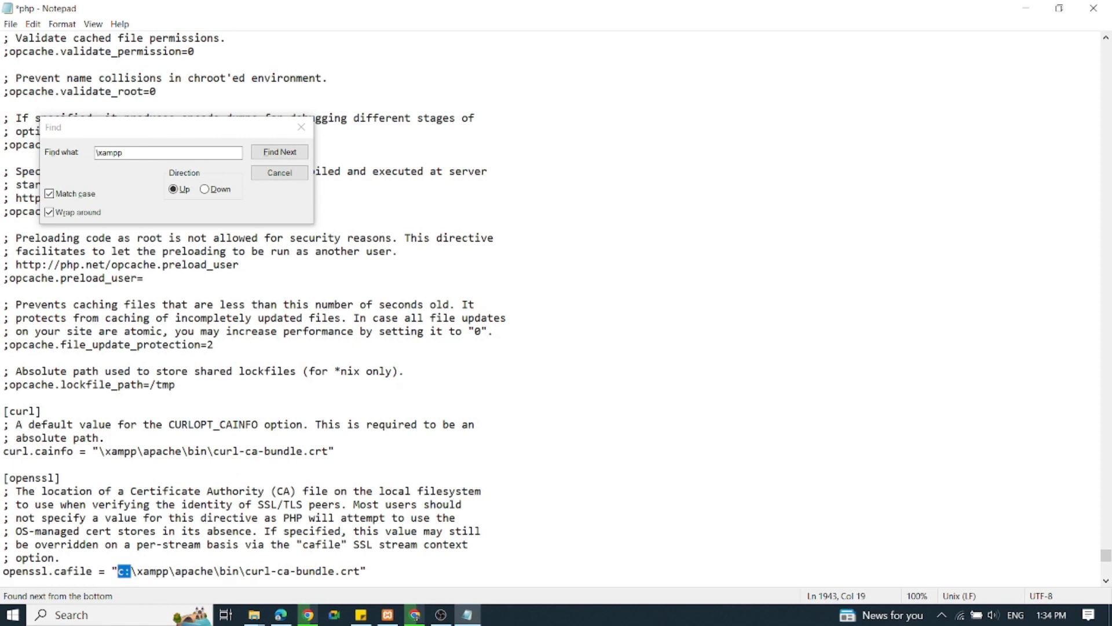
# Find the next \xampp match, set the curl.cainfo path to c:\xampp\apache\bin\curl-ca-bundle.crt and end the search.
pyautogui.click(280, 153)
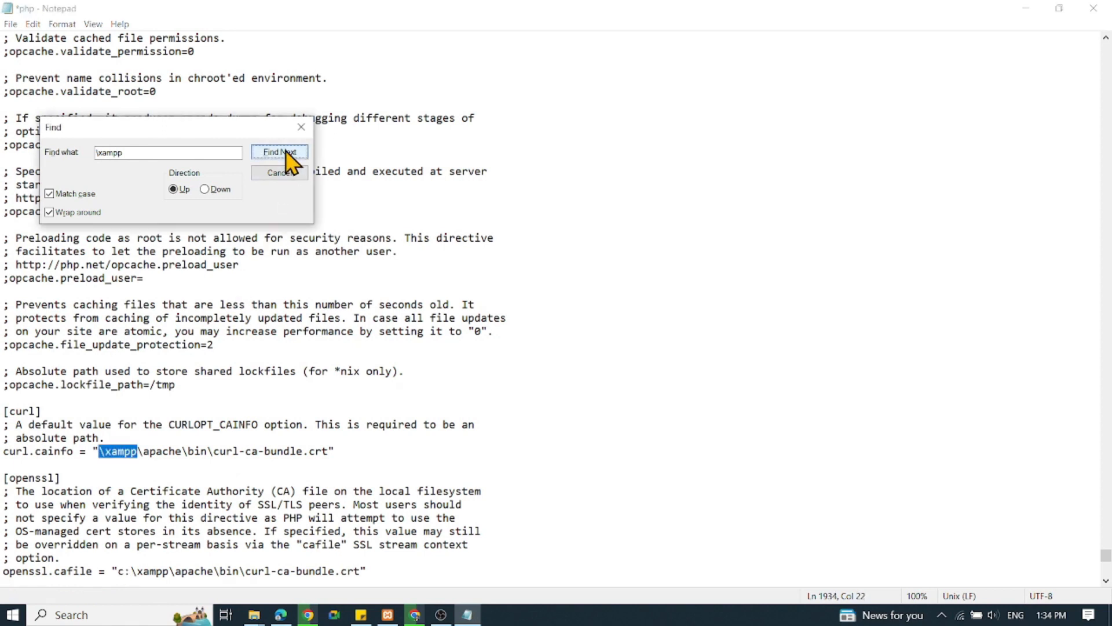
pyautogui.click(99, 456)
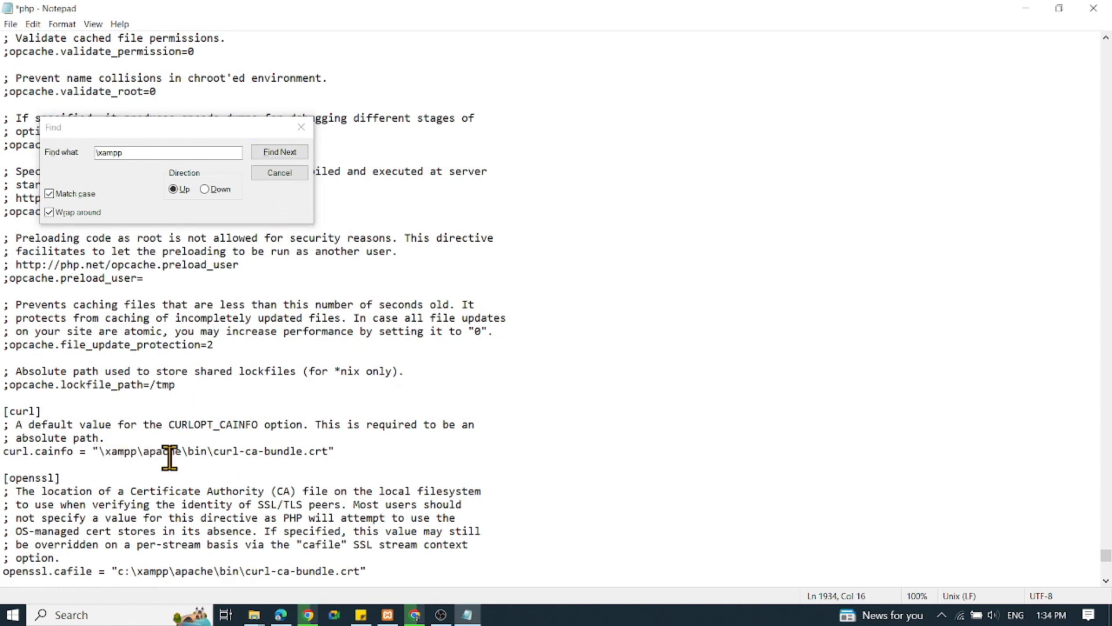
pyautogui.write('c:')
pyautogui.press('F3')
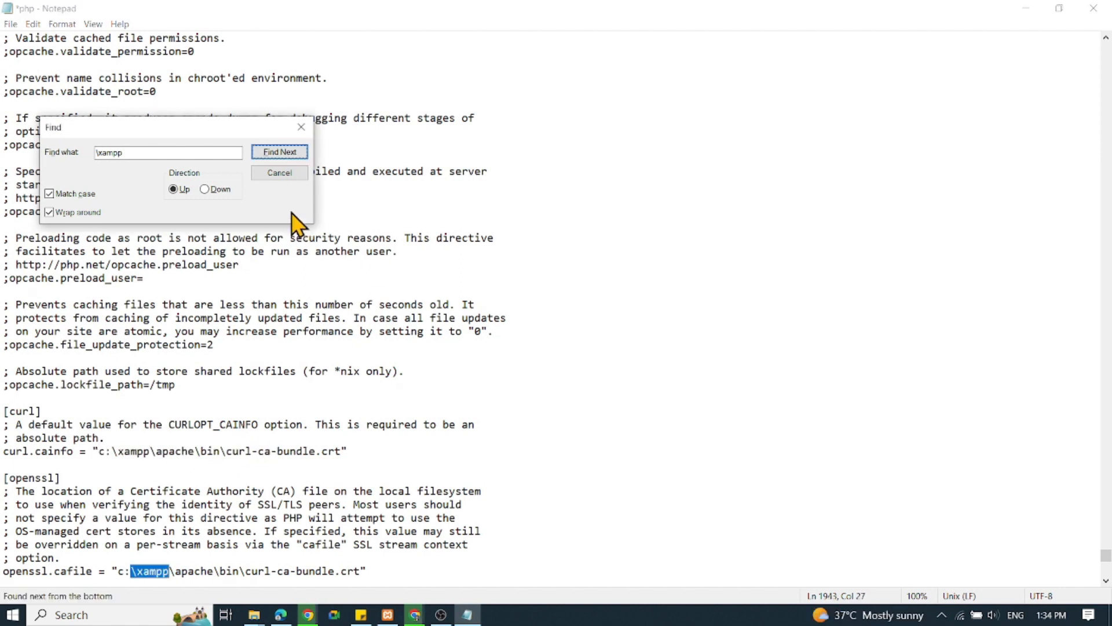
pyautogui.click(279, 173)
# Save the edited php configuration file and close Notepad.
pyautogui.click(11, 25)
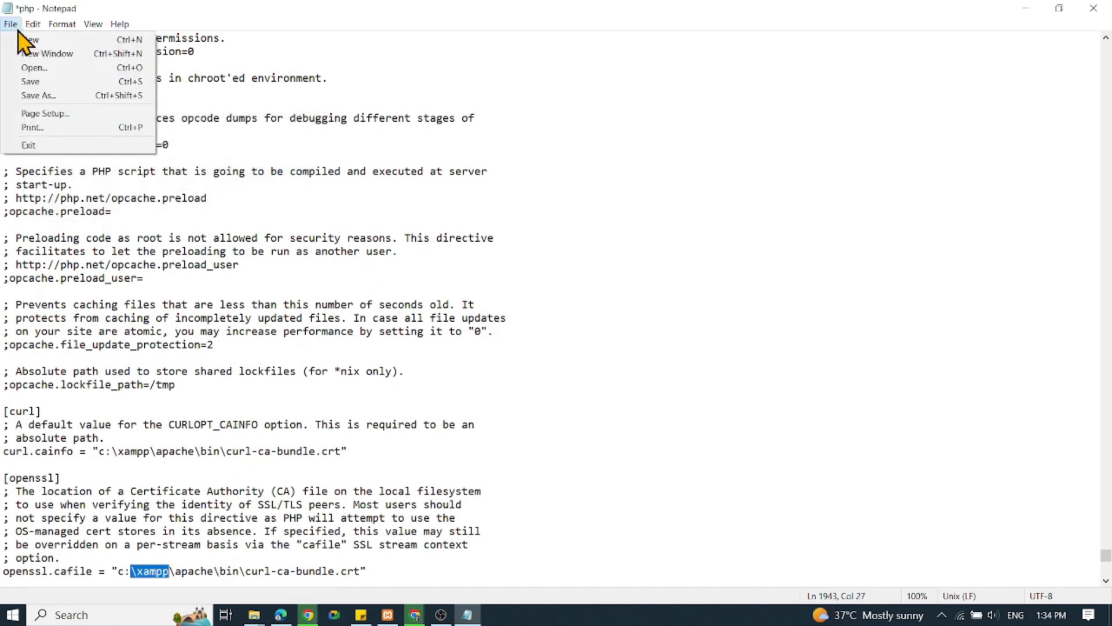
pyautogui.click(36, 81)
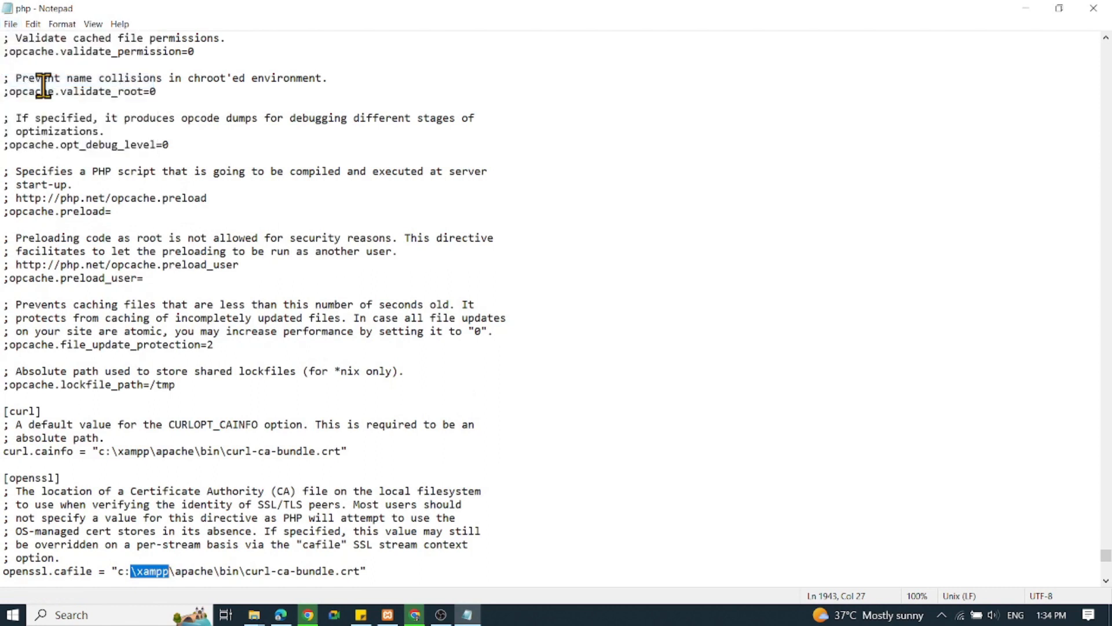
pyautogui.click(1094, 7)
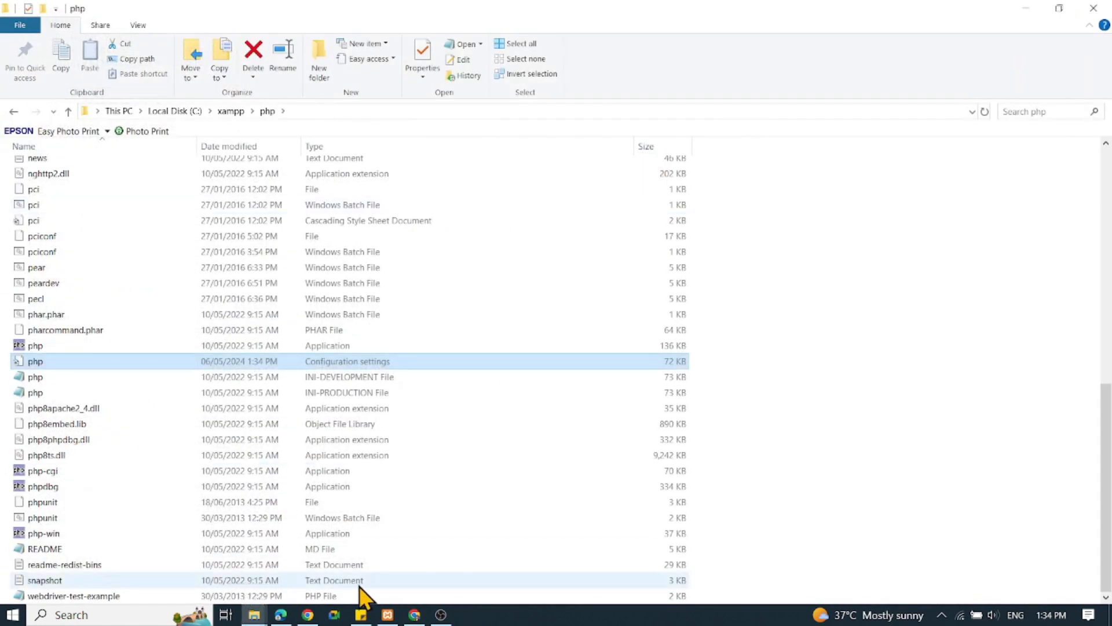
# Switch to the XAMPP Control Panel, minimize the File Explorer window behind it, and start the Apache and MySQL modules.
pyautogui.click(387, 614)
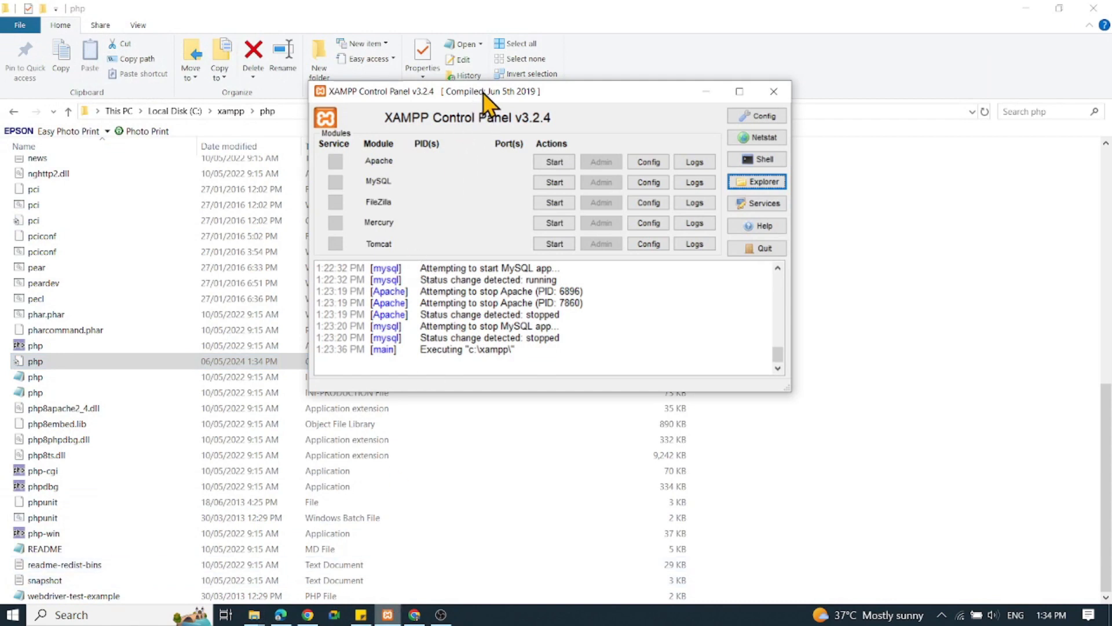
pyautogui.click(1026, 8)
pyautogui.moveTo(559, 93); pyautogui.dragTo(499, 103)
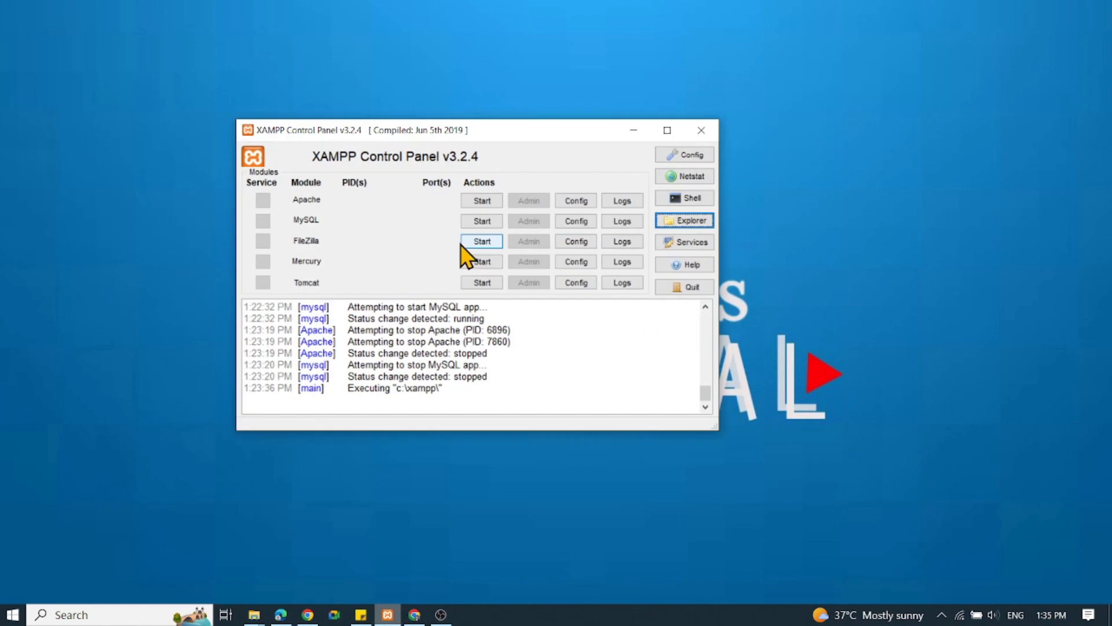
pyautogui.click(480, 201)
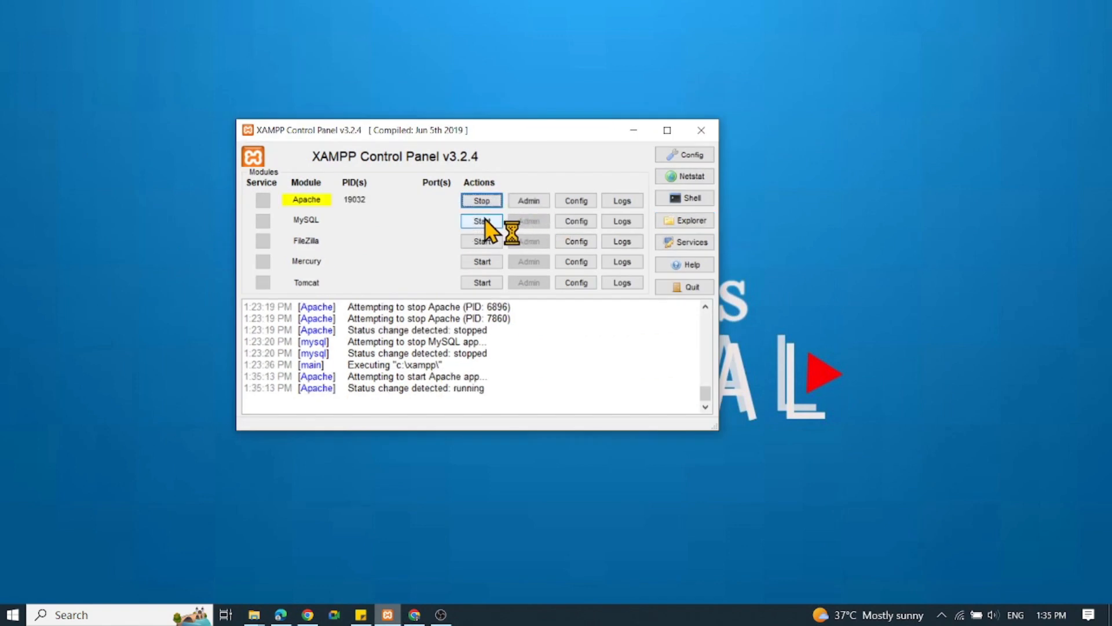
pyautogui.click(481, 222)
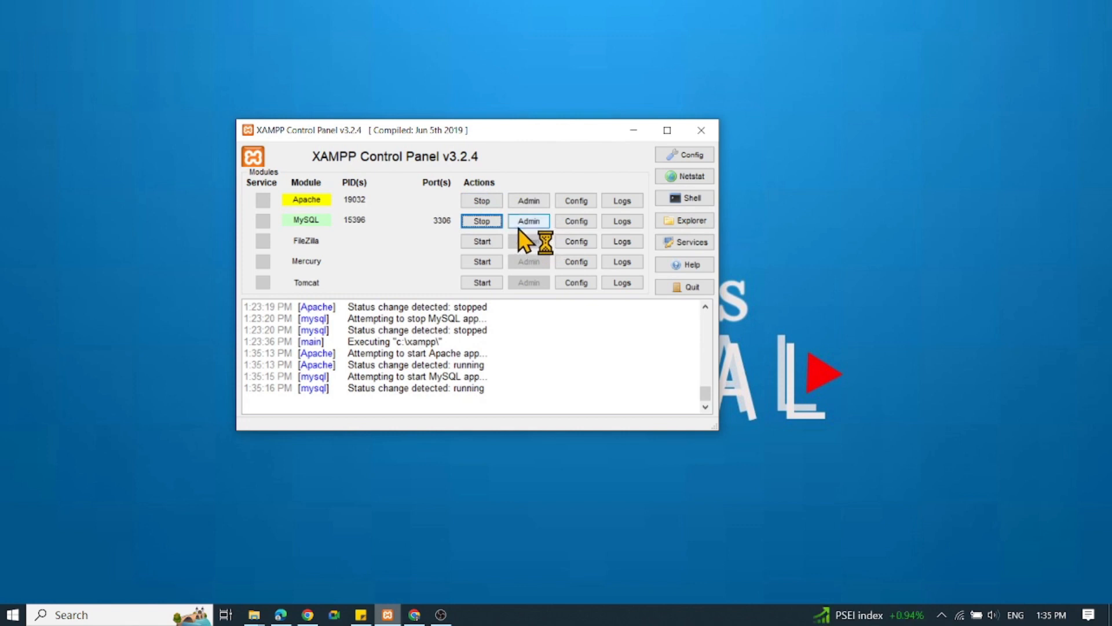
# Open Apache's admin dashboard in the browser and check the PHP version heading on its PHPInfo page.
pyautogui.click(533, 201)
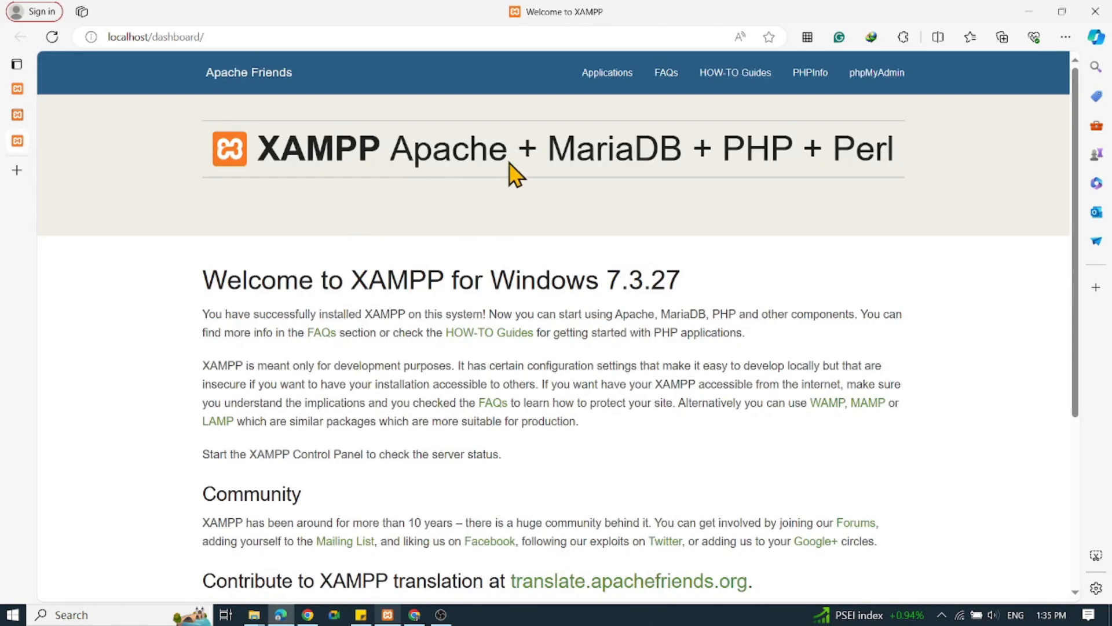
pyautogui.click(814, 87)
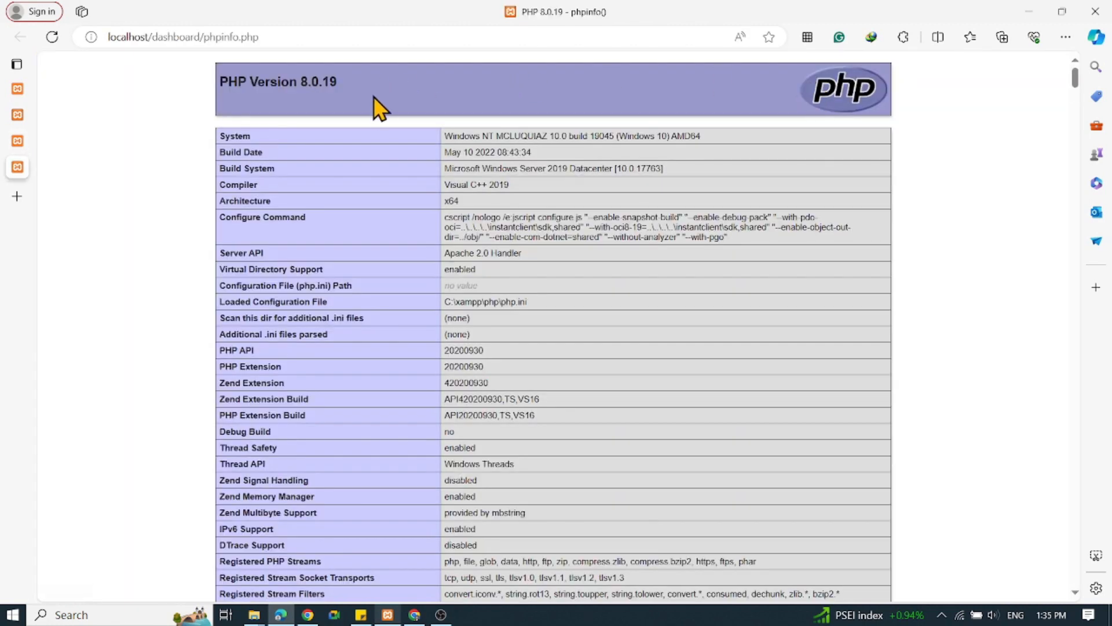
pyautogui.moveTo(338, 82); pyautogui.dragTo(218, 82)
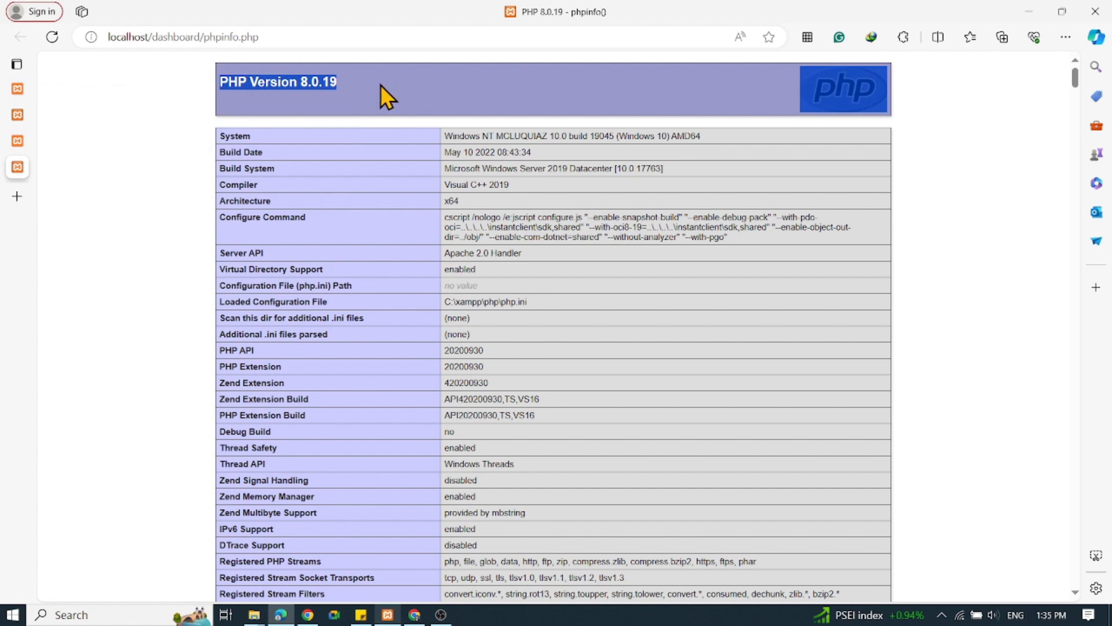
pyautogui.click(407, 88)
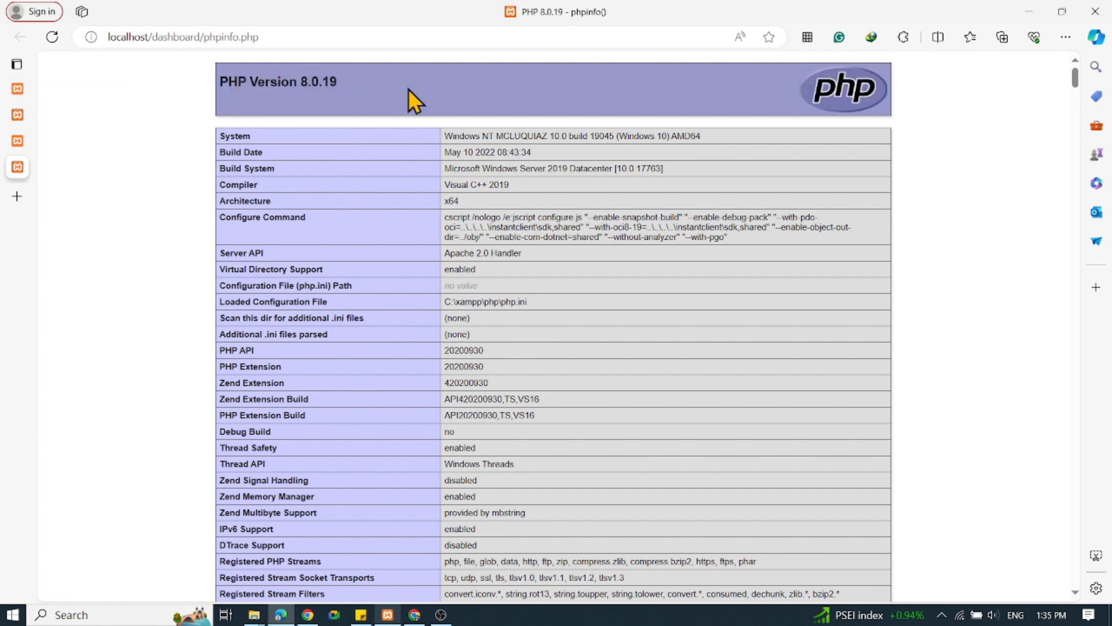